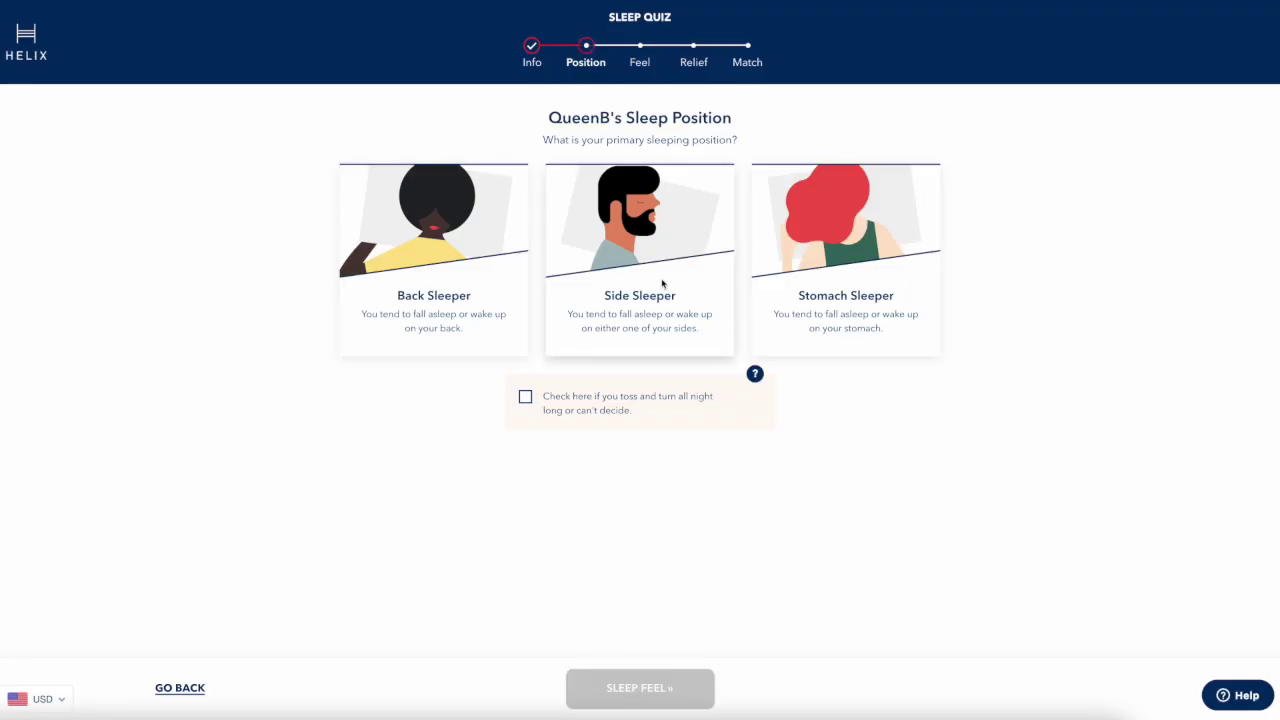
- Choose Side Sleeper as the sleeping position in the Helix sleep quiz example
left_click(662, 284)
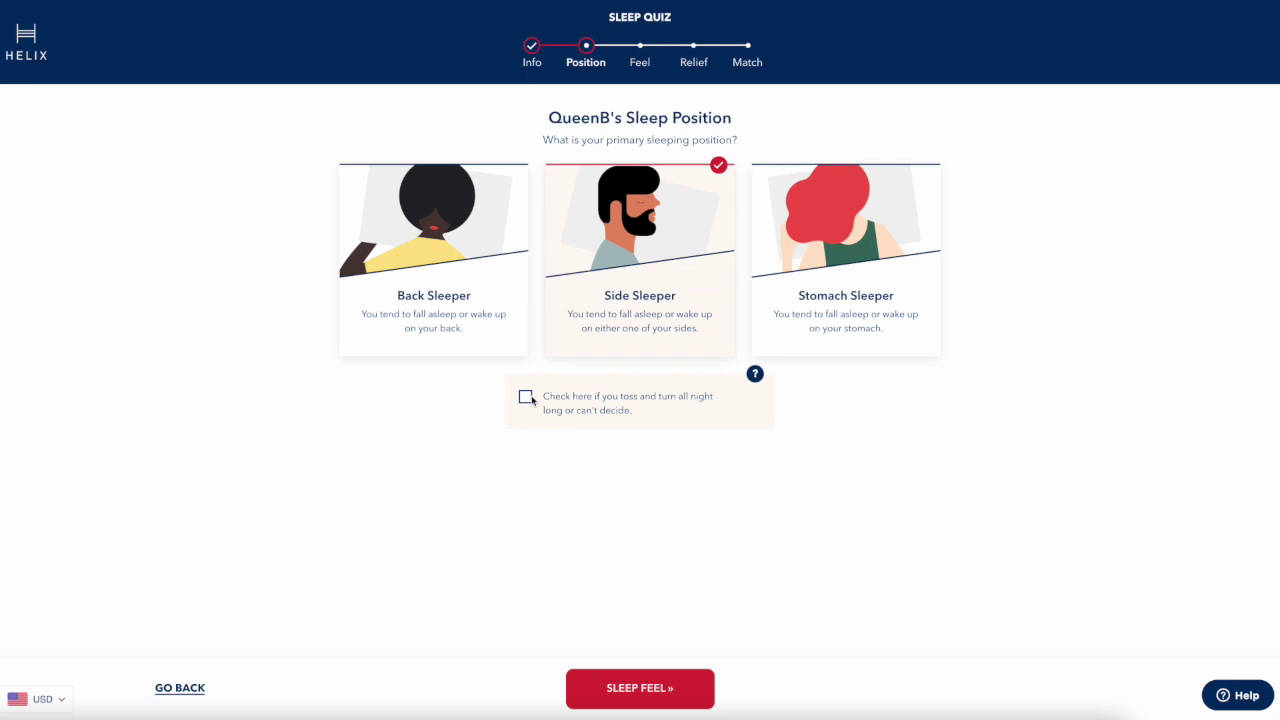
- Advance the Helix quiz, answer Trail in the Brooks Shoe Finder, and scroll the Curology results
left_click(666, 686)
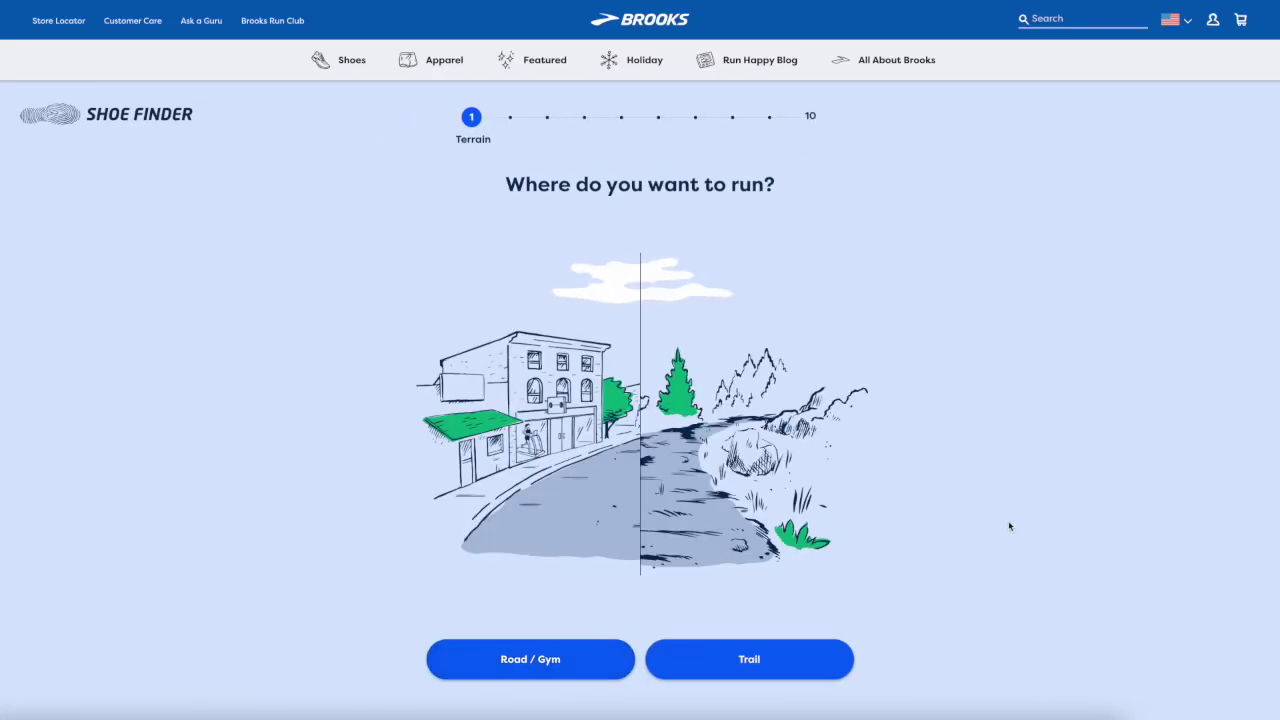
left_click(721, 668)
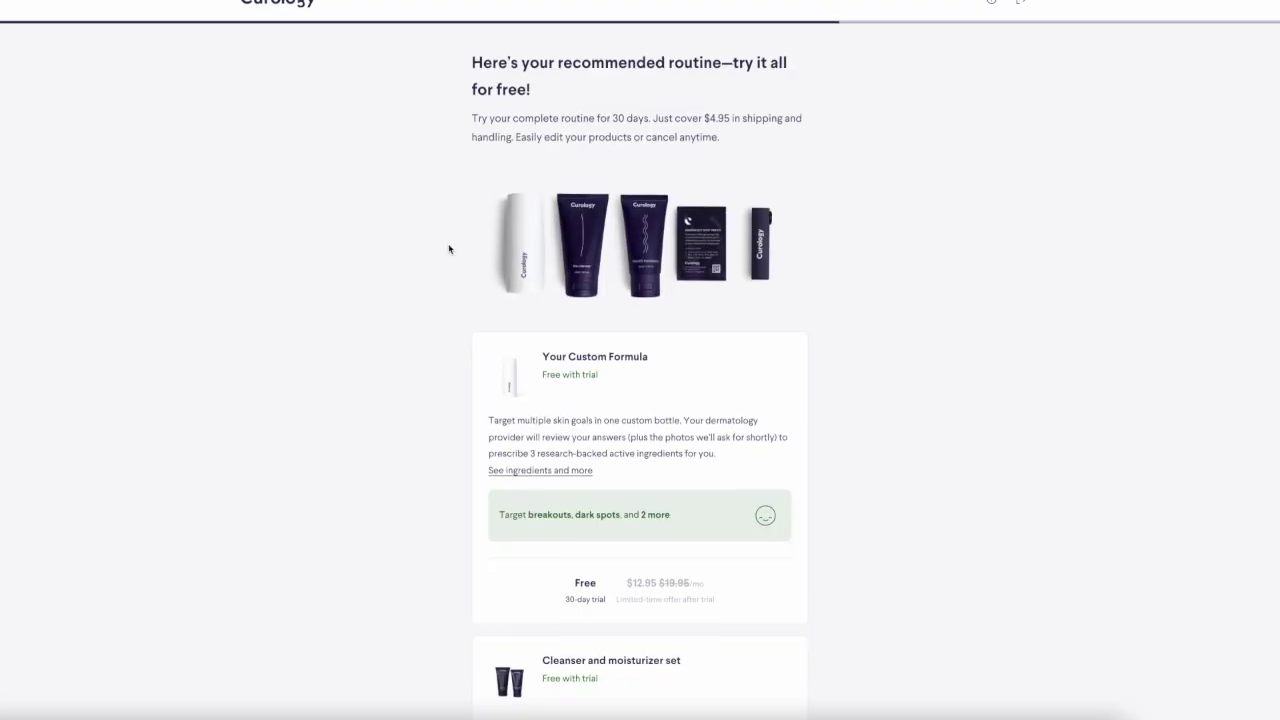
scroll(449, 249, "down", 3)
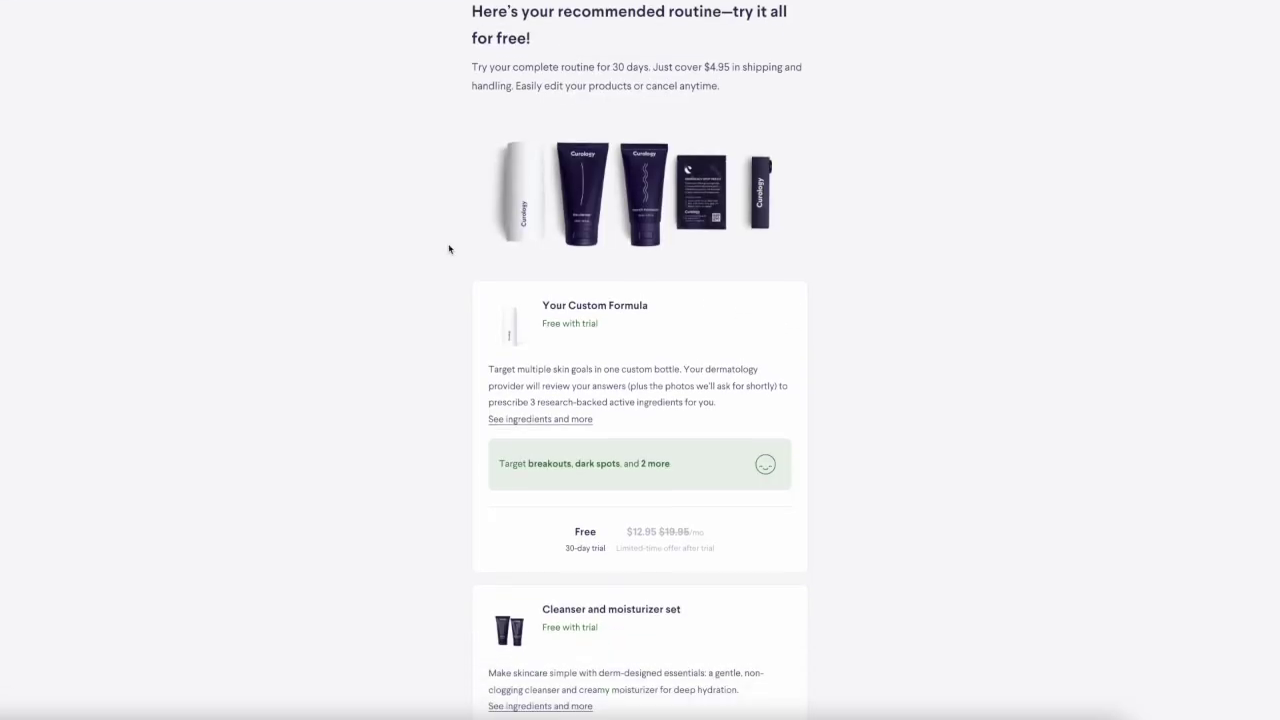
scroll(449, 249, "down", 1)
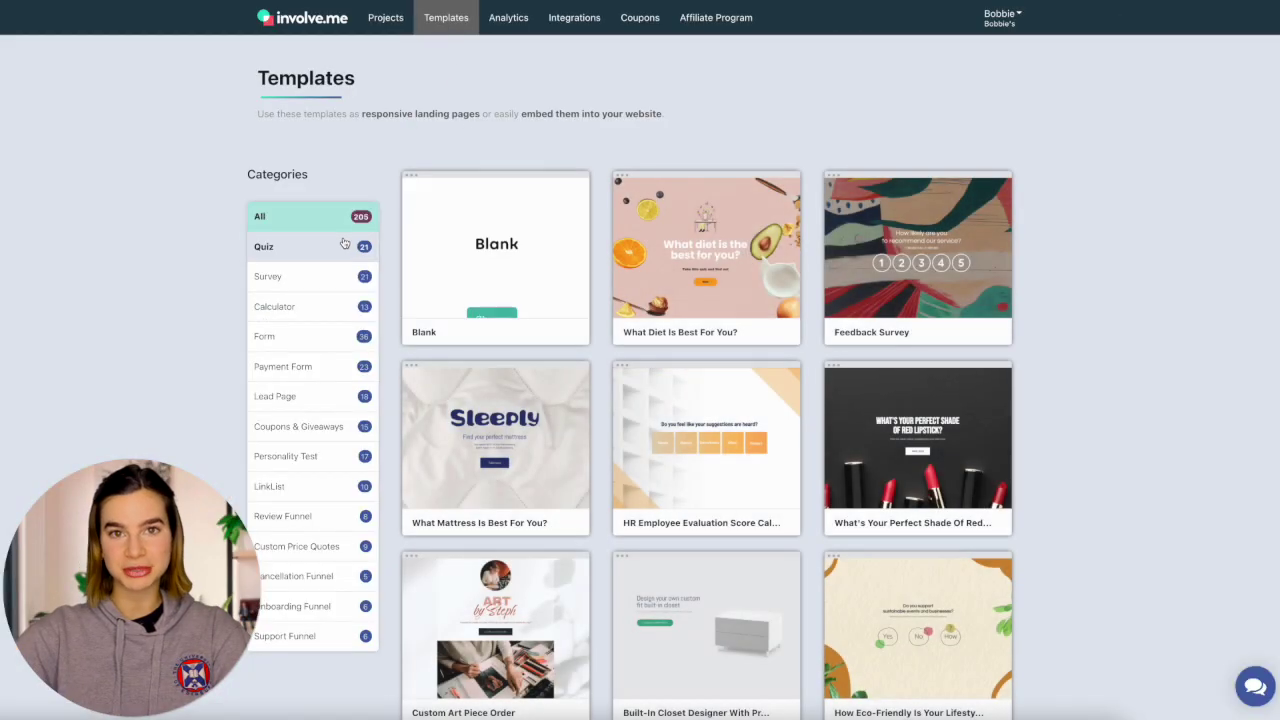
- Browse Payment Form, Lead Page, Coupons & Giveaways and Personality Test templates, then use the diet template
left_click(335, 377)
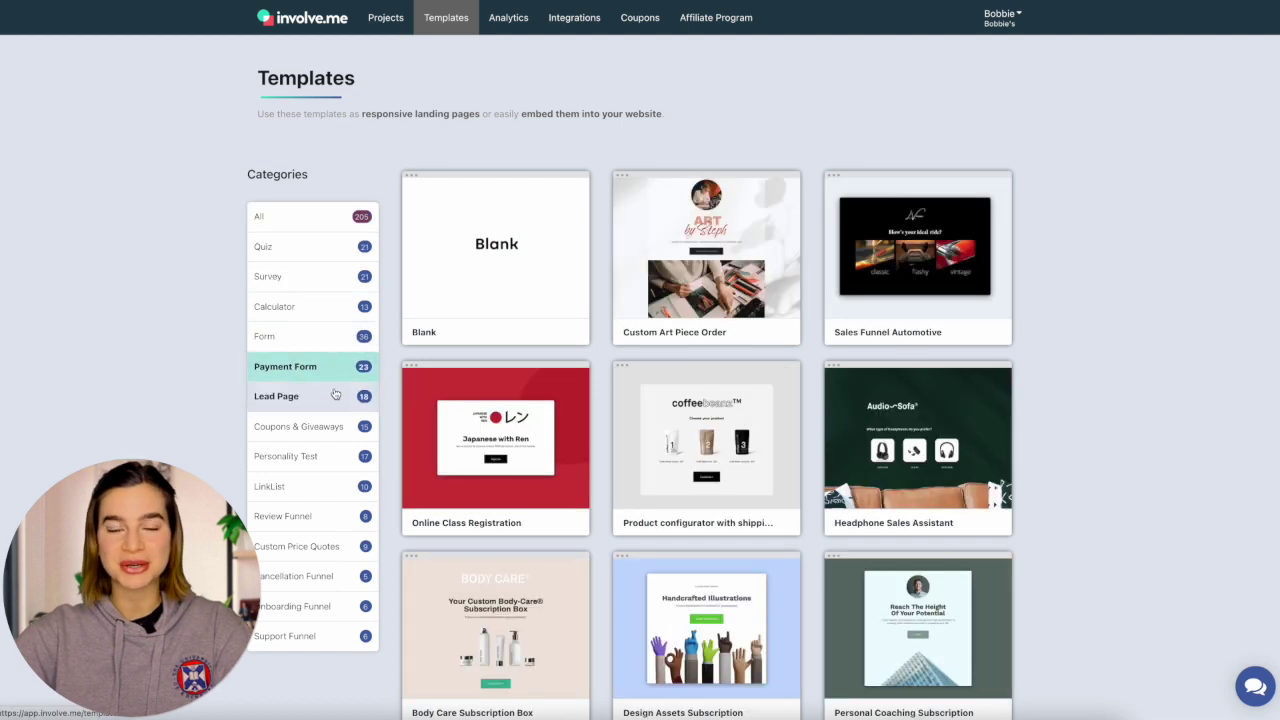
left_click(337, 405)
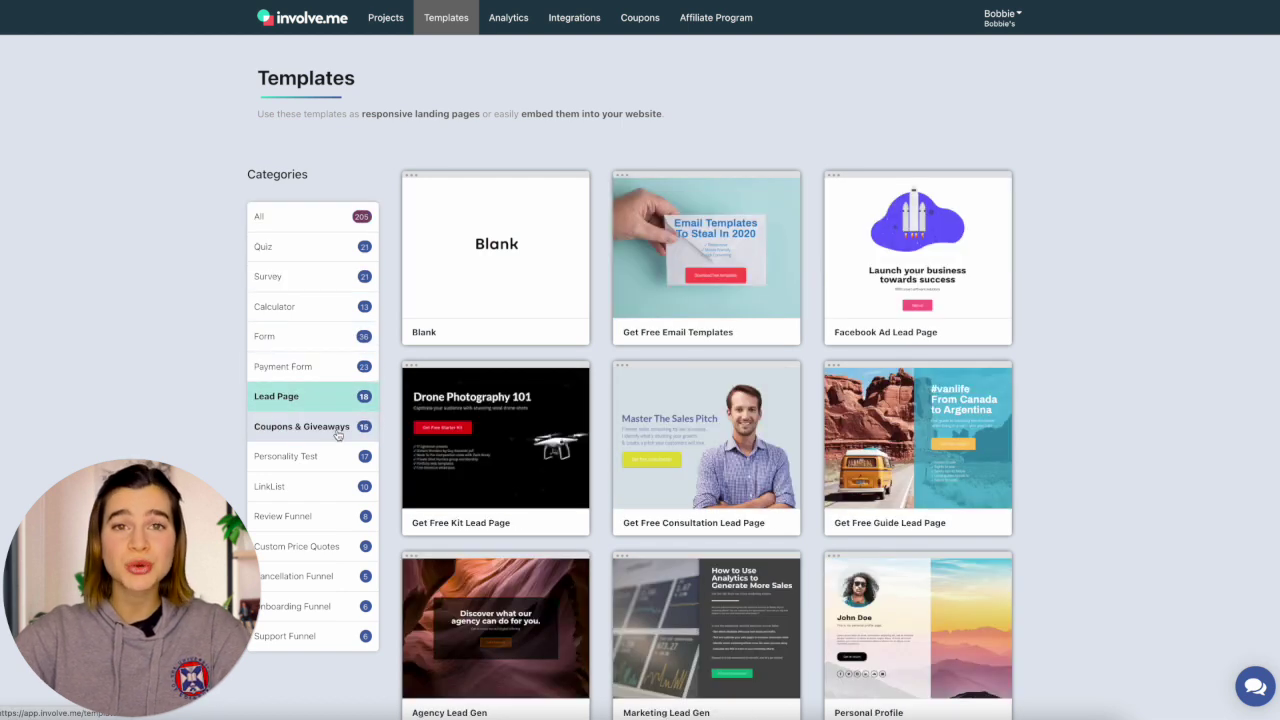
left_click(338, 432)
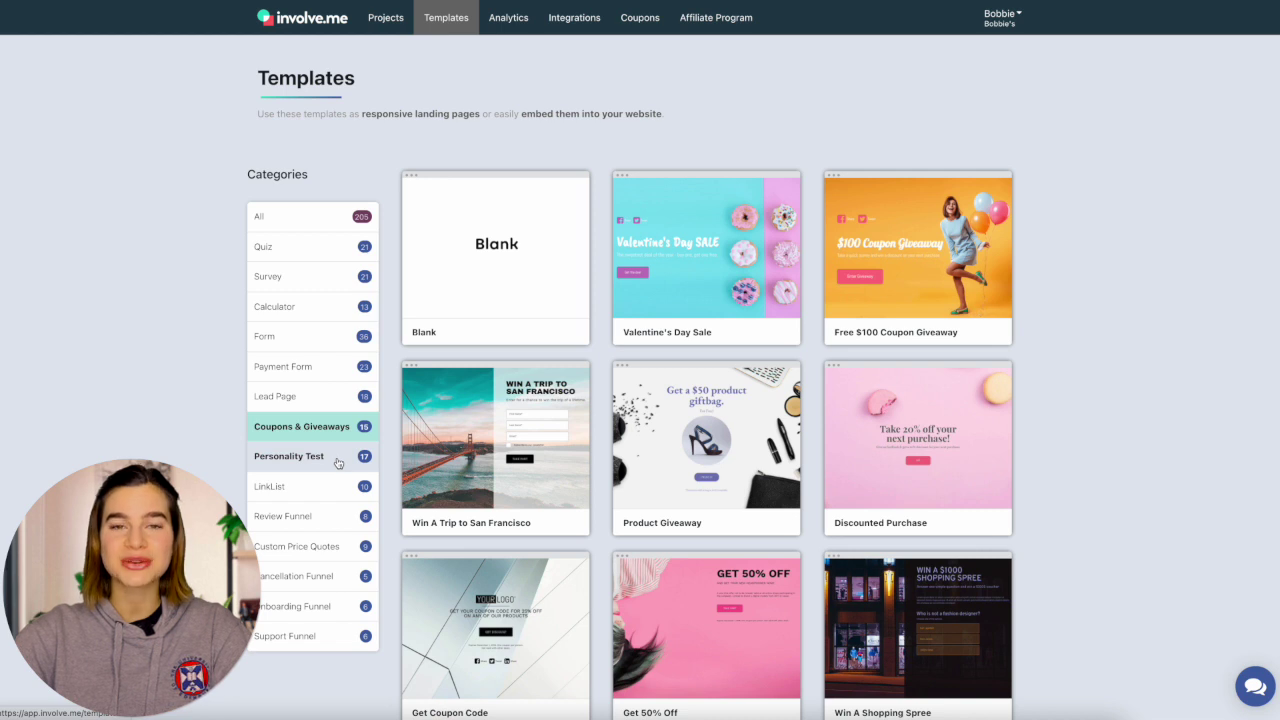
left_click(338, 460)
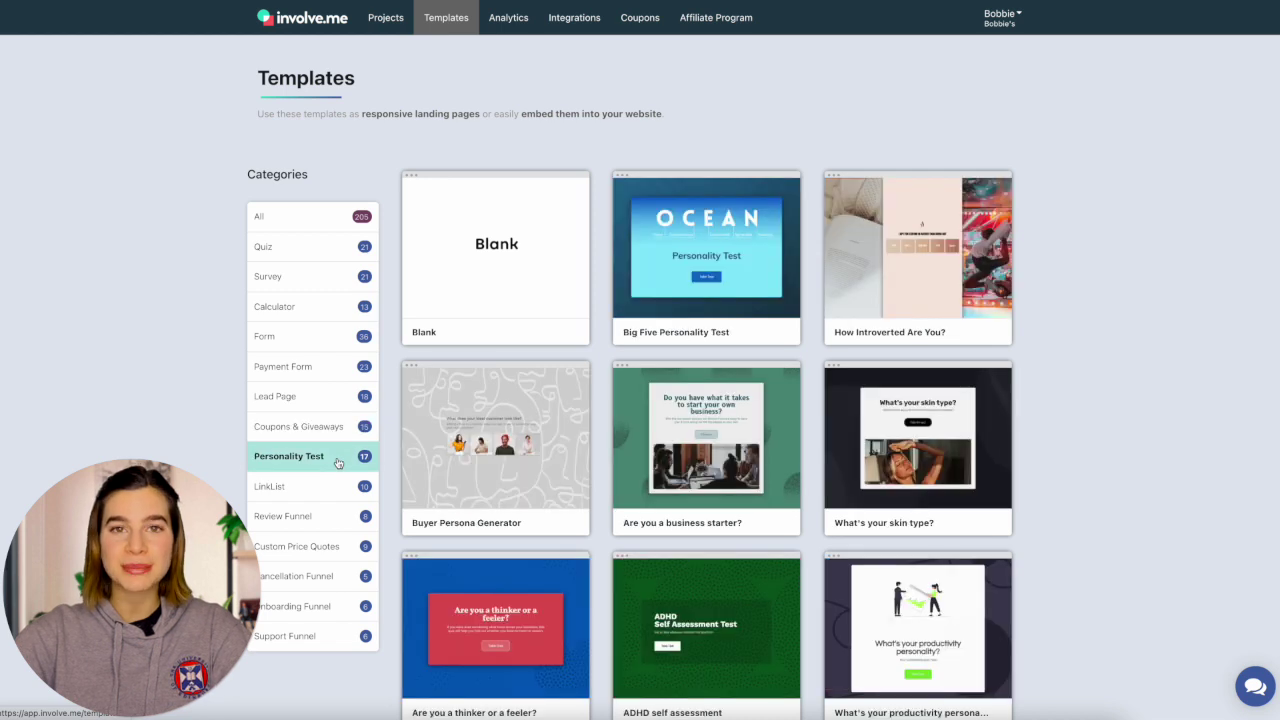
left_click(318, 229)
left_click(672, 297)
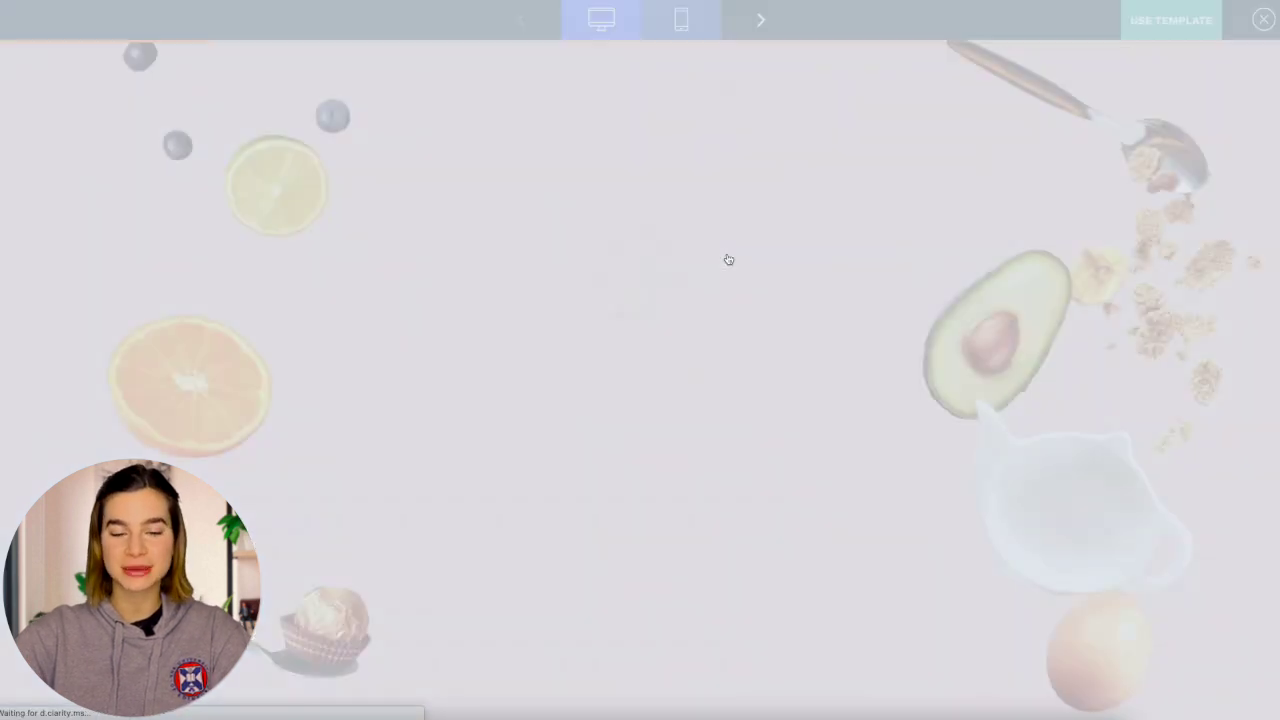
left_click(1186, 20)
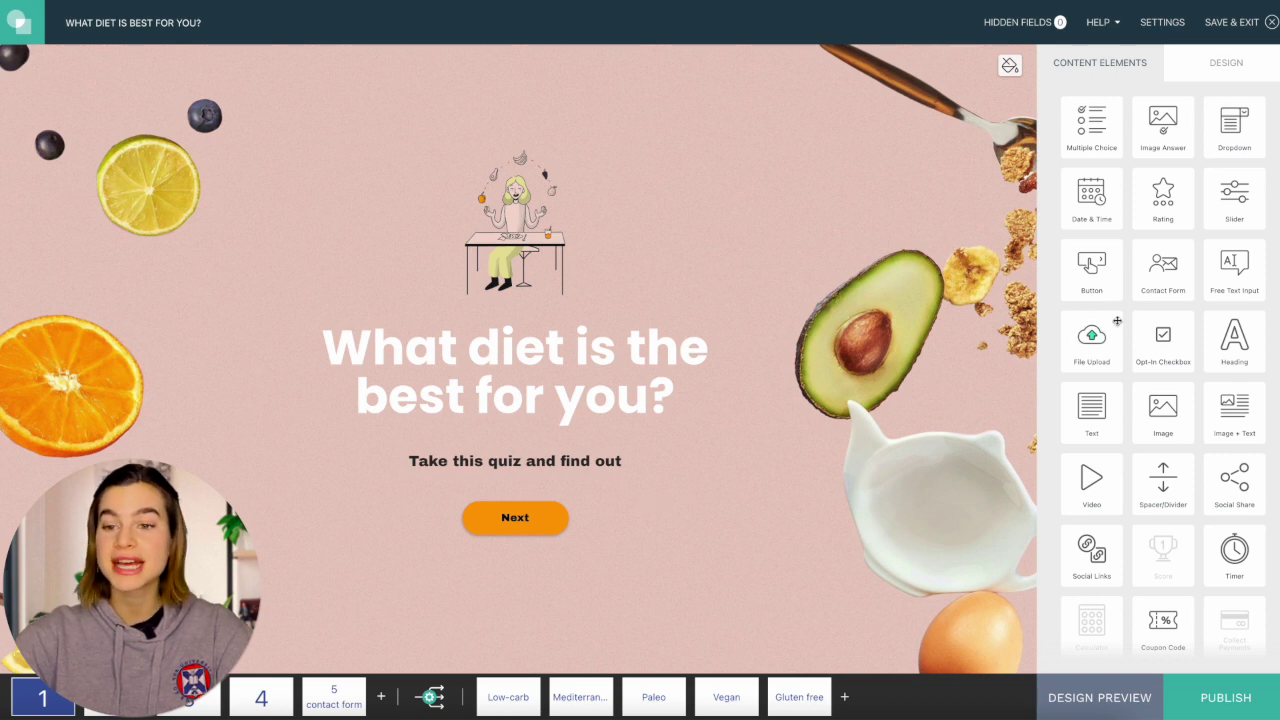
- Switch on Transparent Design in the diet quiz's Project Design settings
left_click(1230, 62)
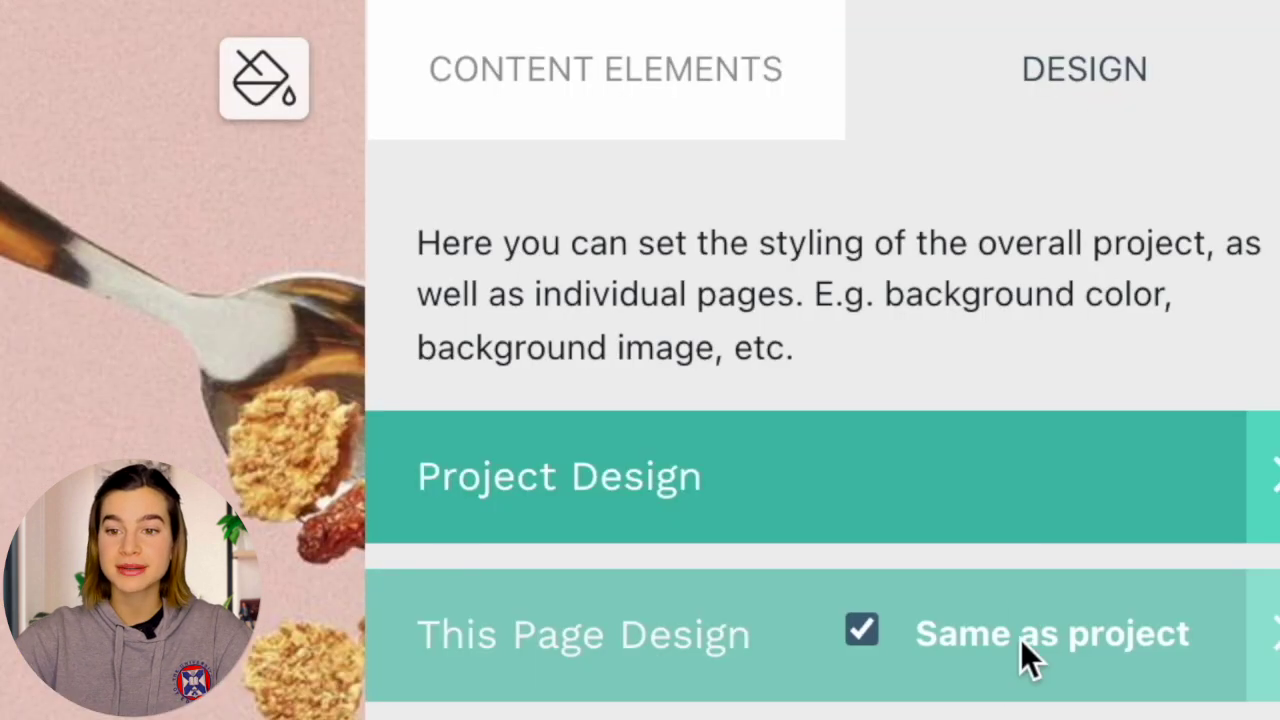
left_click(836, 528)
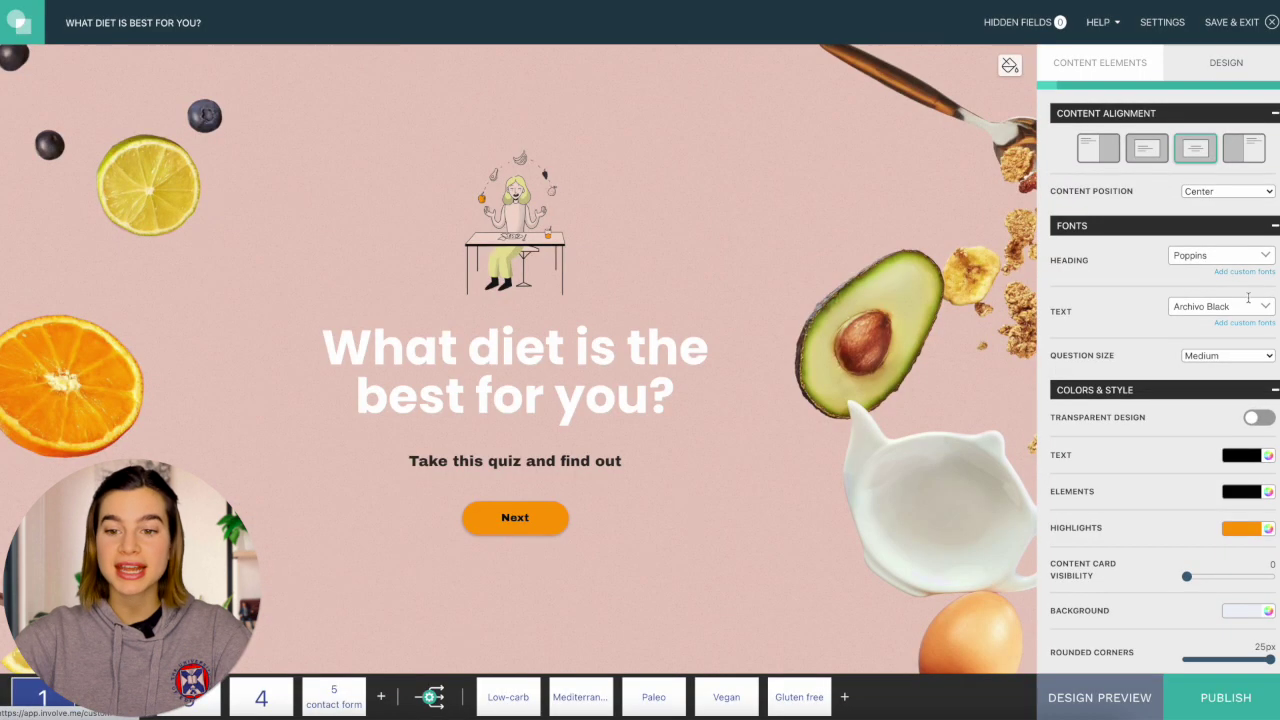
scroll(1120, 303, "down", 2)
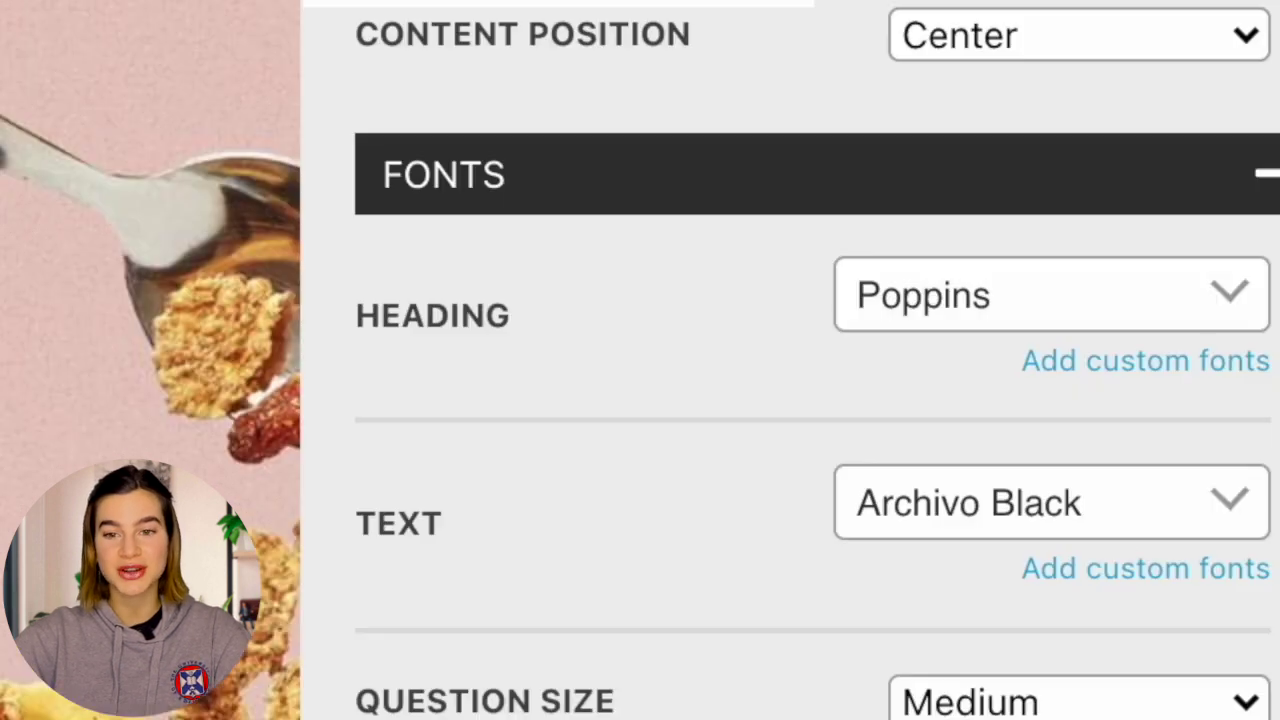
scroll(1153, 305, "down", 6)
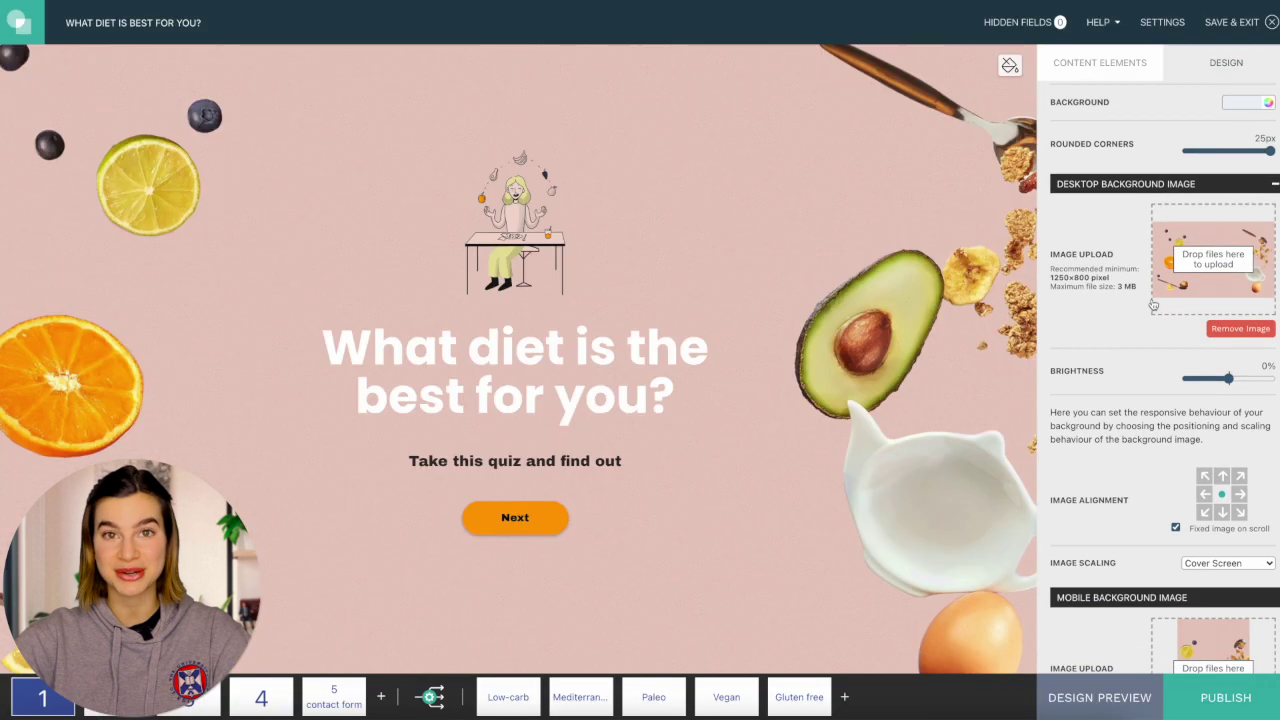
scroll(1153, 305, "up", 4)
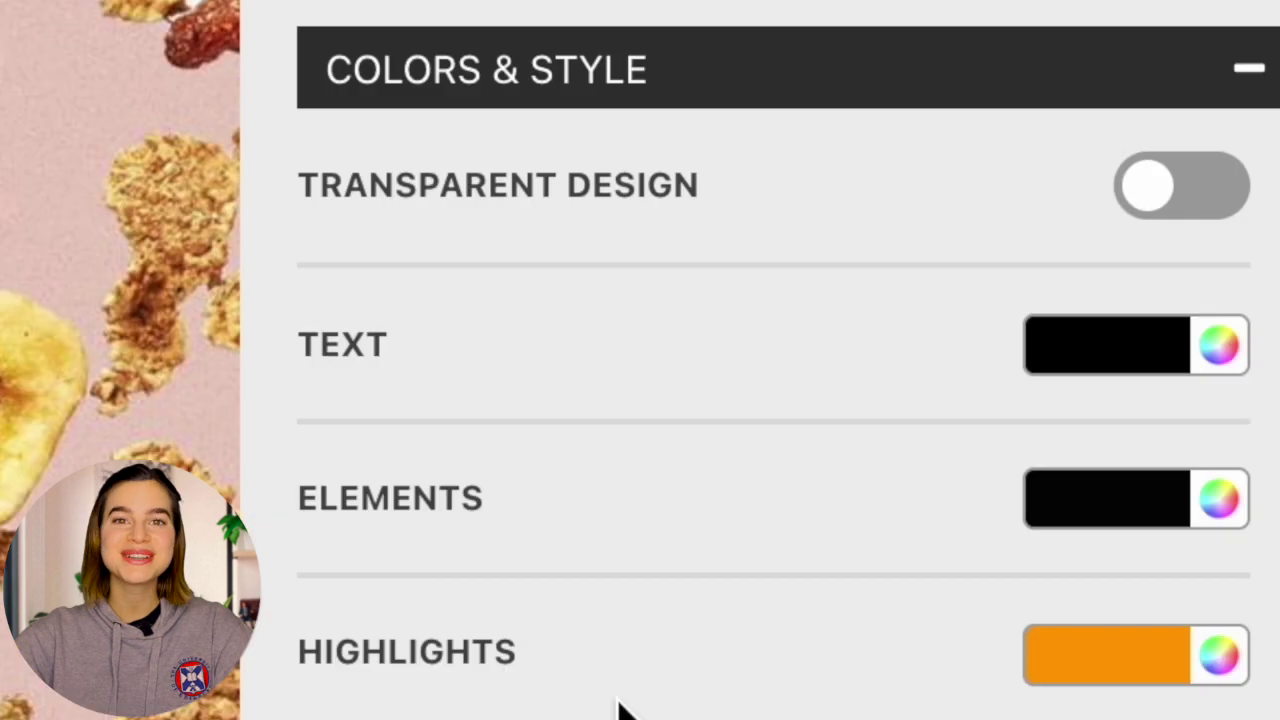
left_click(1220, 205)
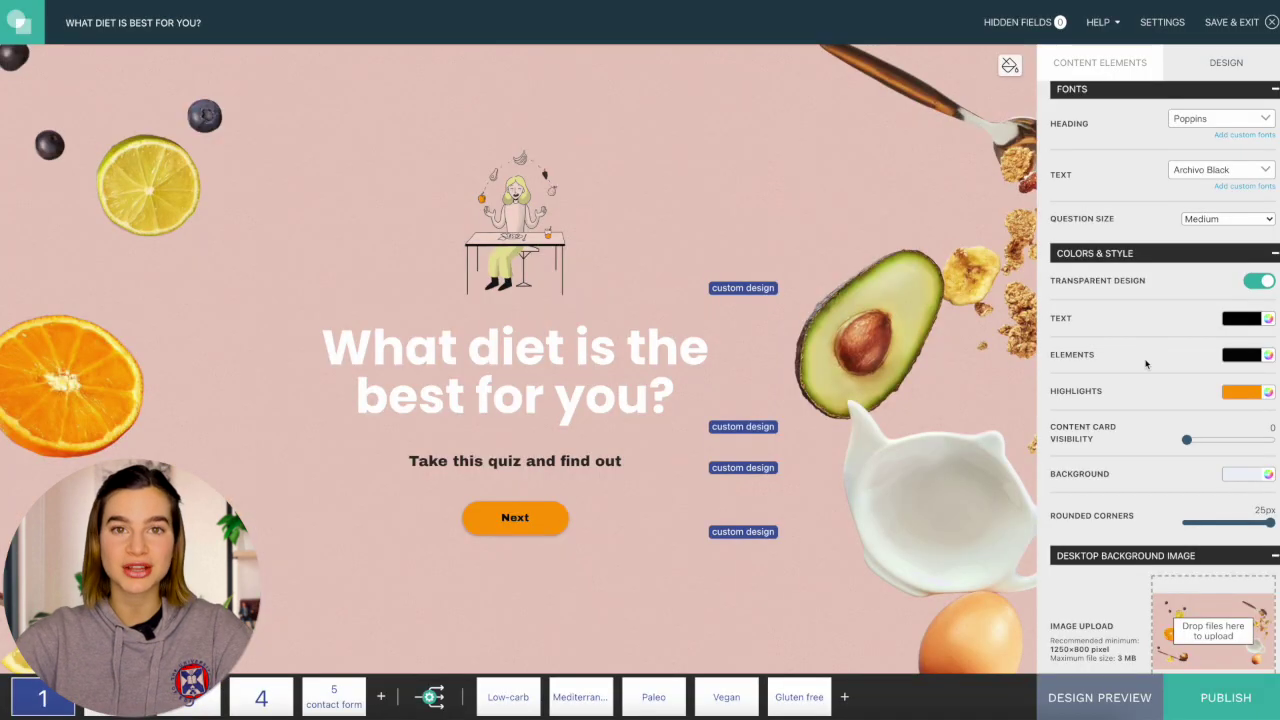
scroll(1146, 364, "down", 3)
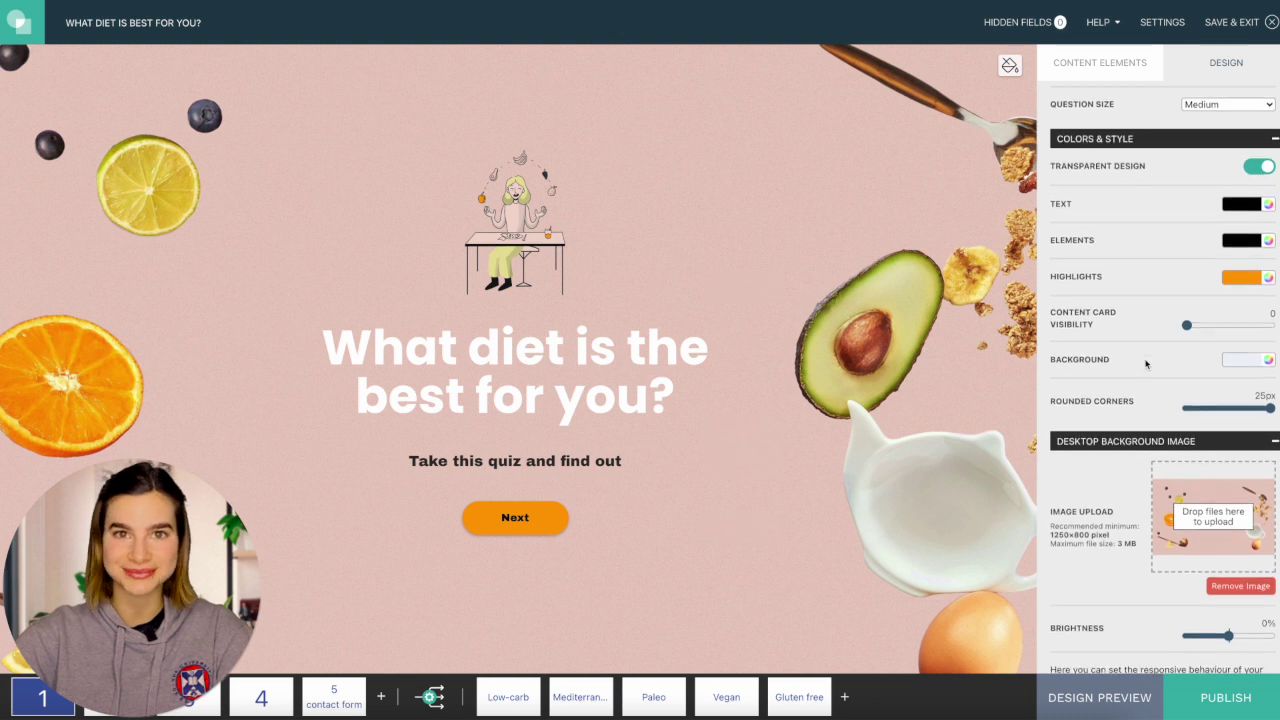
scroll(1146, 364, "down", 1)
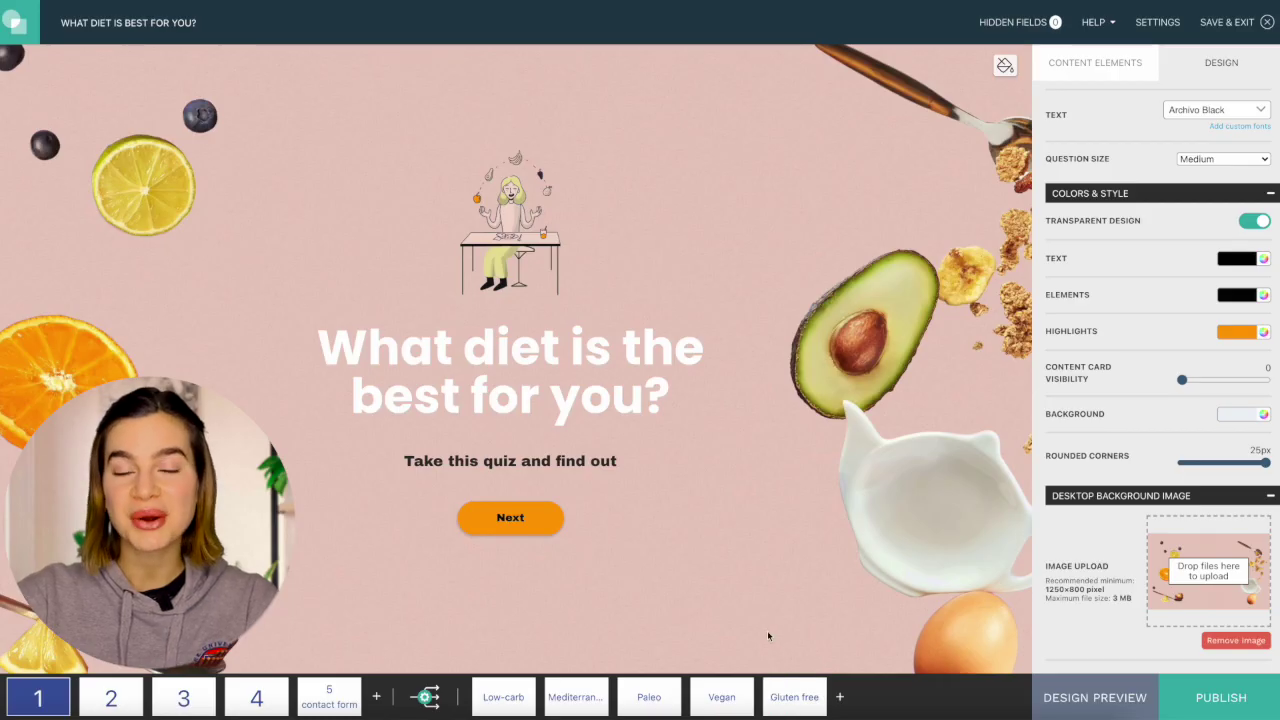
- Create a Vegetarian outcome page after Gluten free and drop a Heading onto it
left_click(783, 592)
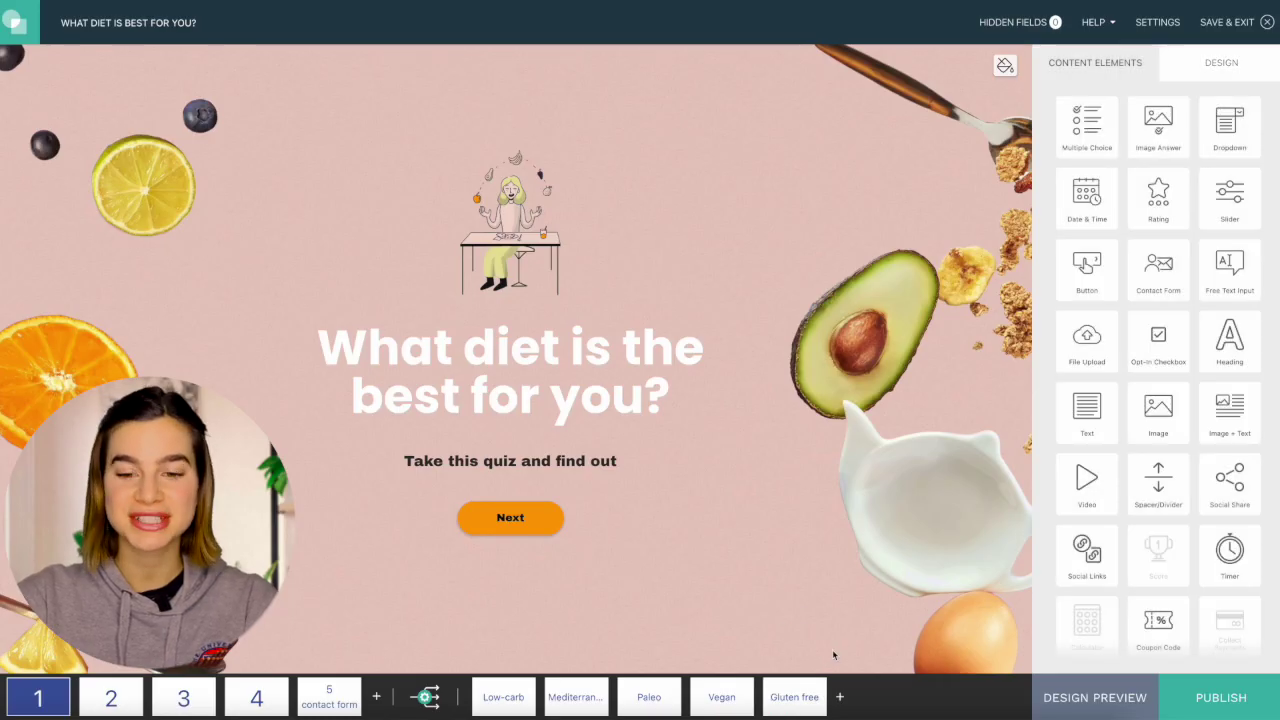
left_click(812, 655)
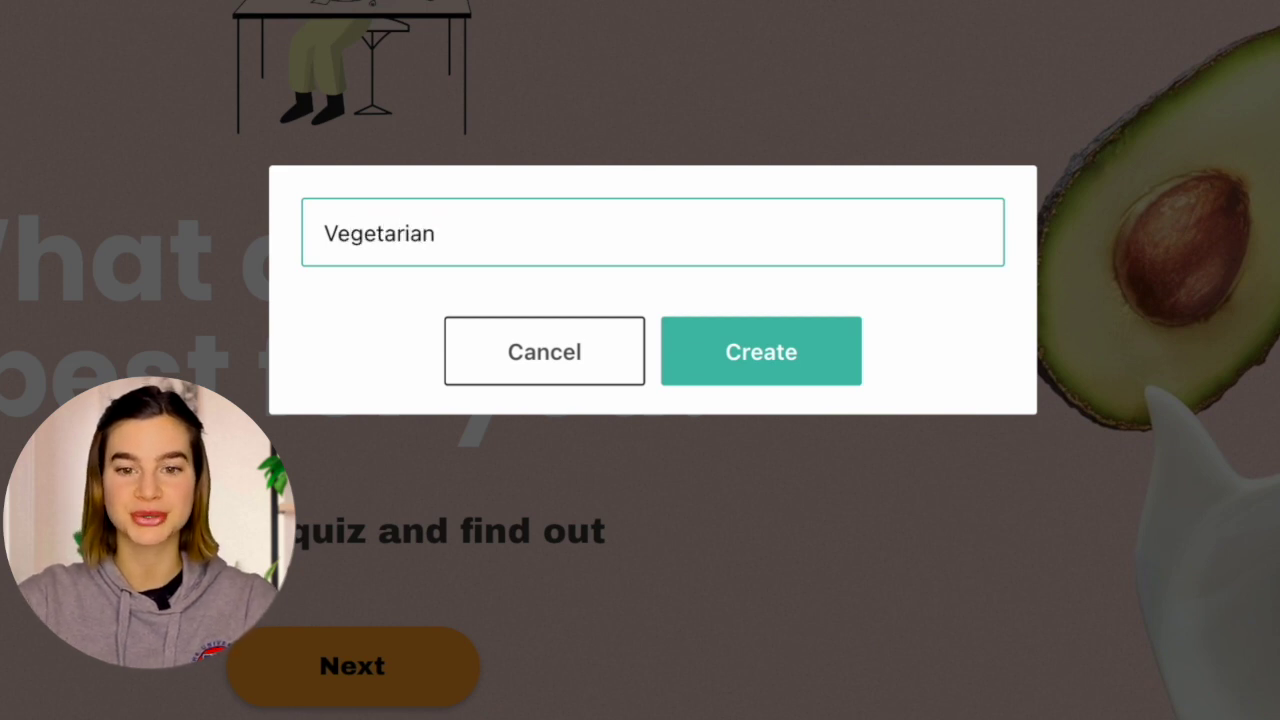
key("Return")
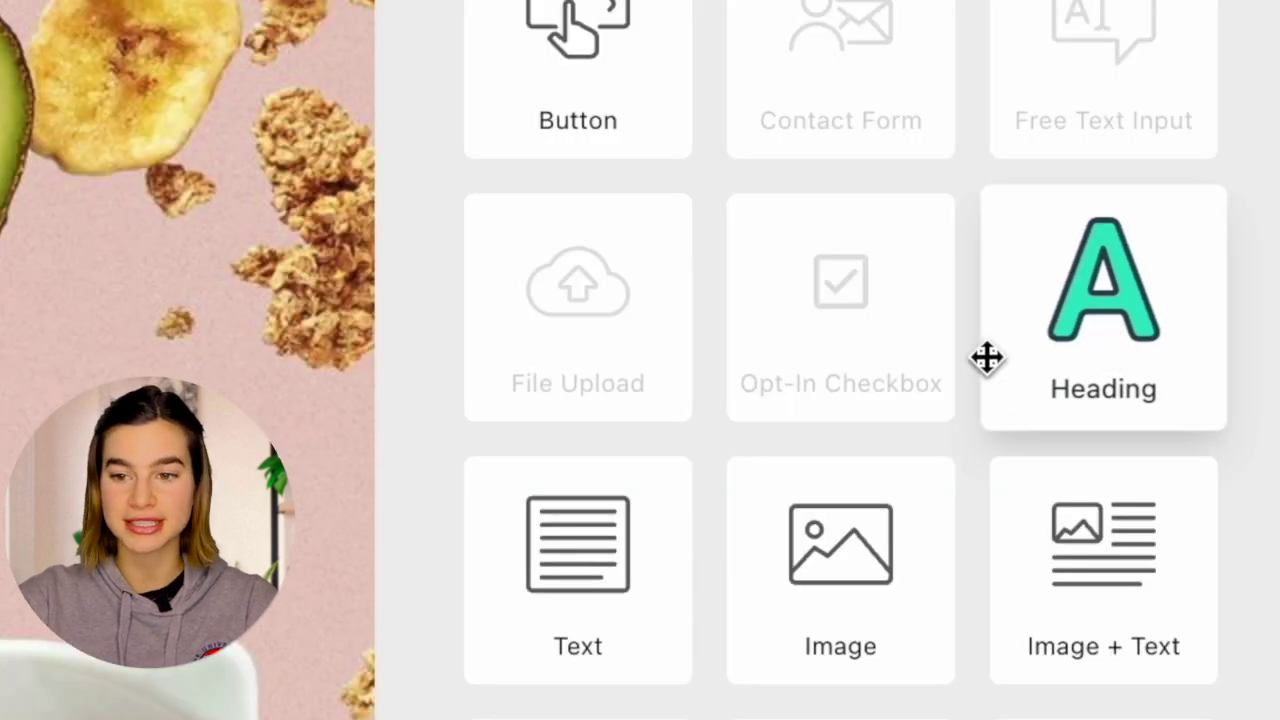
left_click_drag(987, 357, 509, 380)
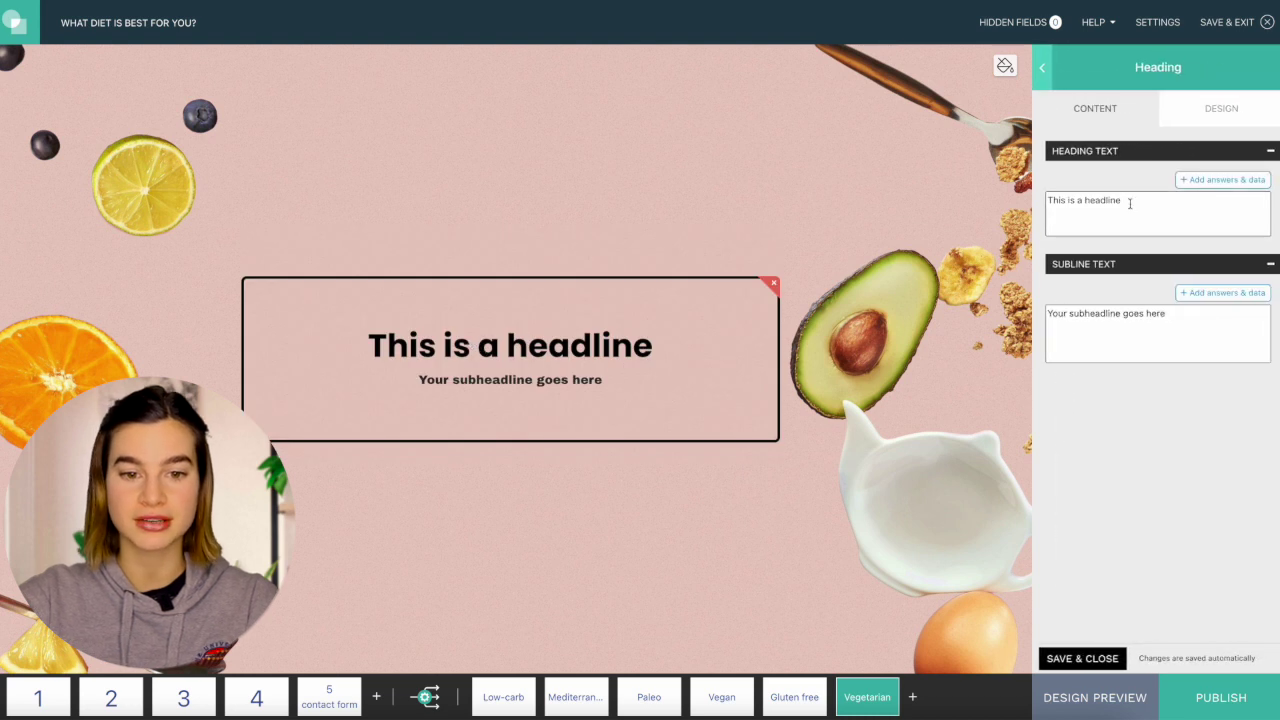
- Set the heading to 'You are Vegetarian!', remove its subheadline, and save it
type("You are")
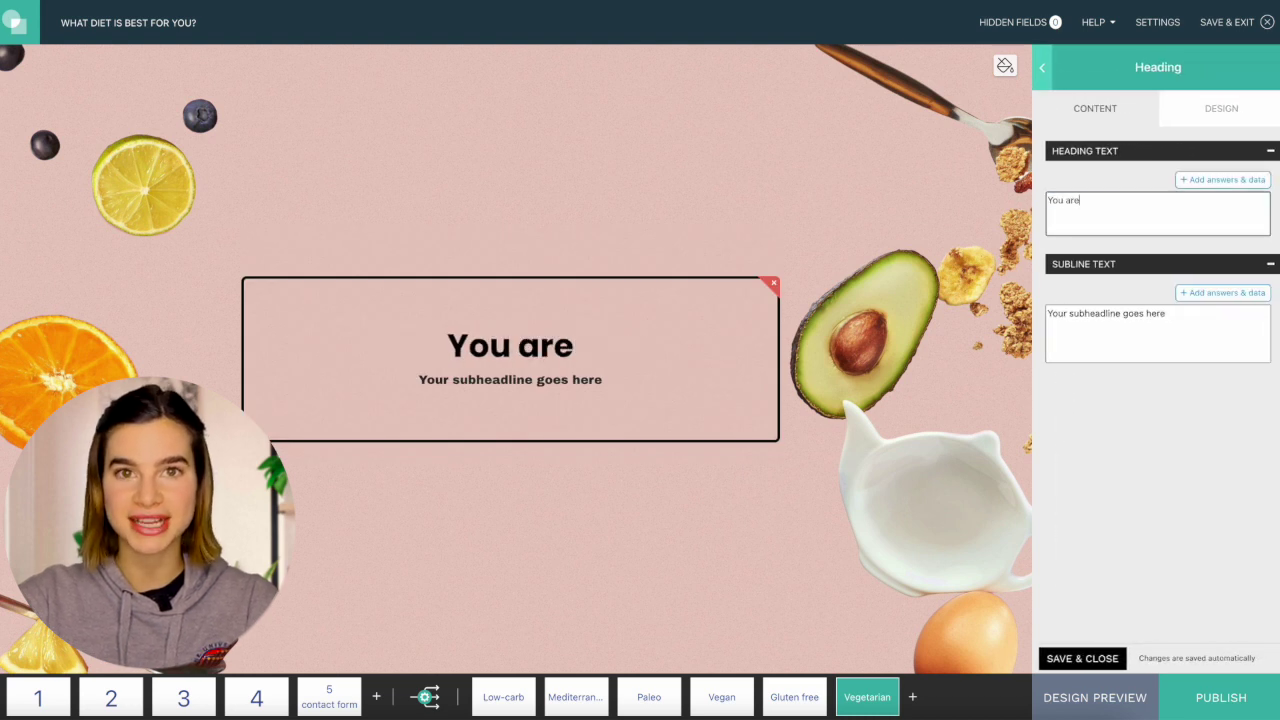
type(" Vegetarian!")
key("Tab")
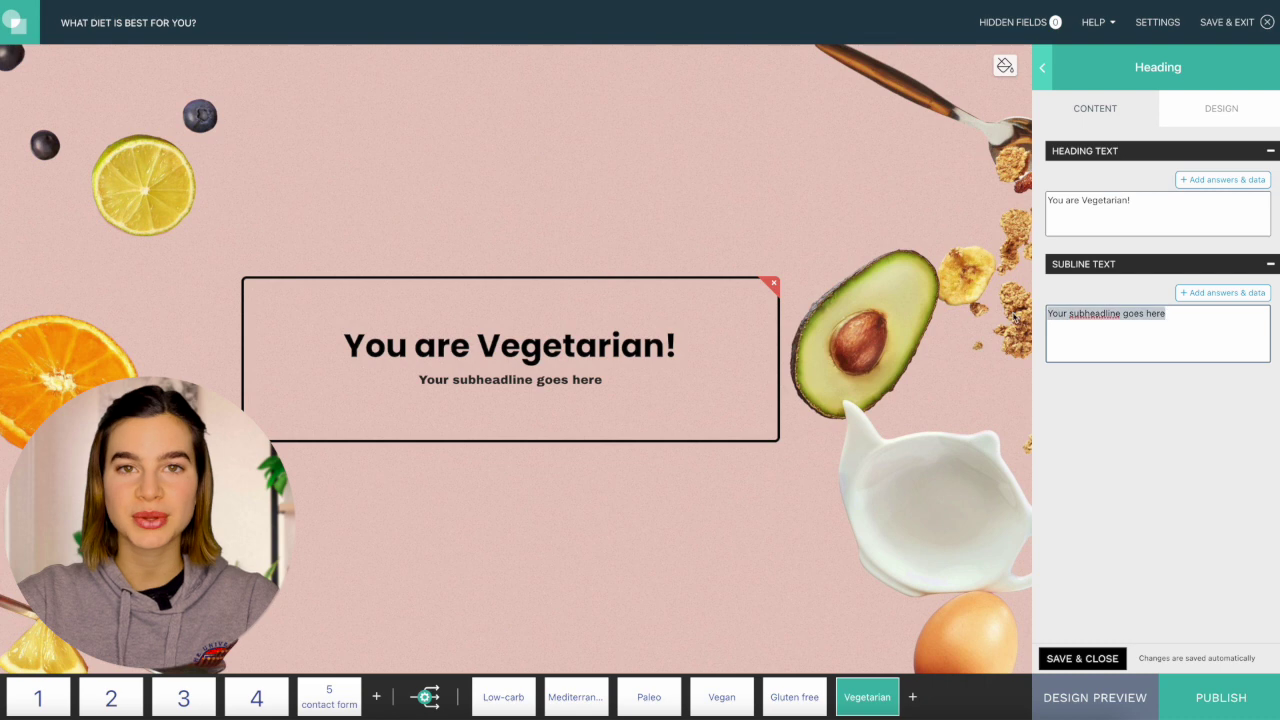
key("BackSpace")
left_click(1082, 658)
- Add a text paragraph and a button below the Vegetarian heading
scroll(1150, 450, "down", 1)
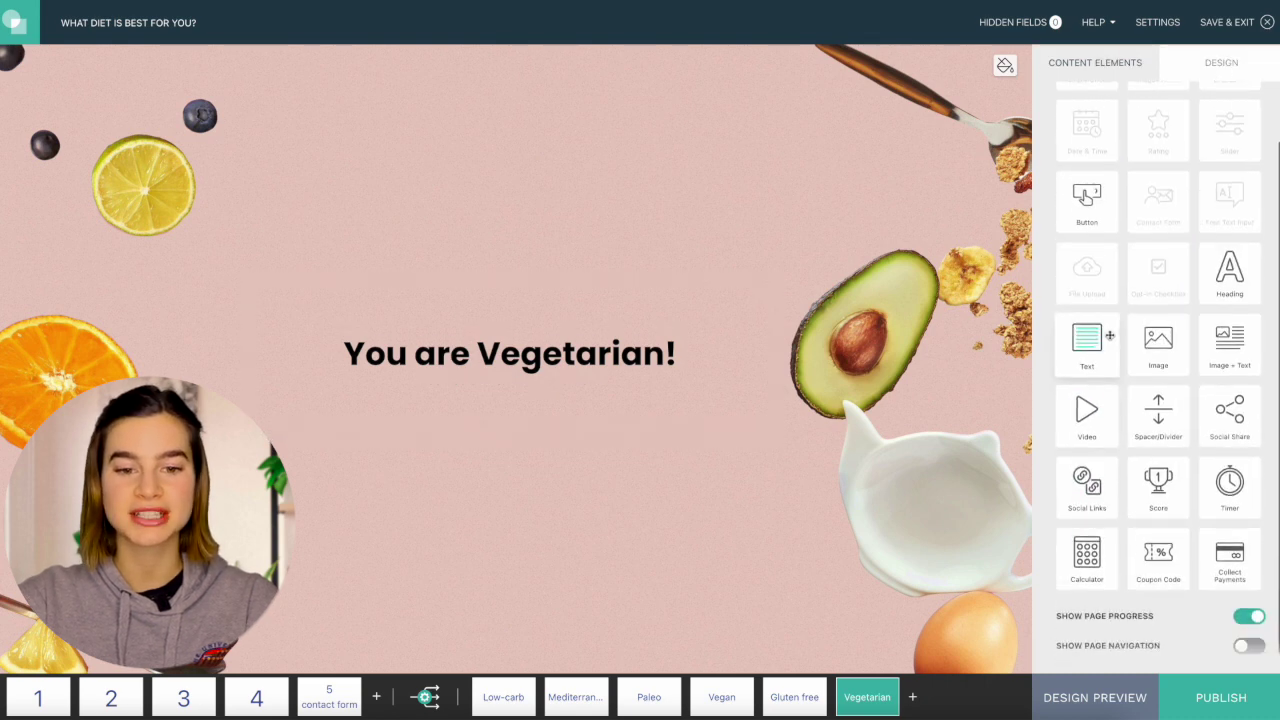
left_click_drag(1087, 338, 545, 425)
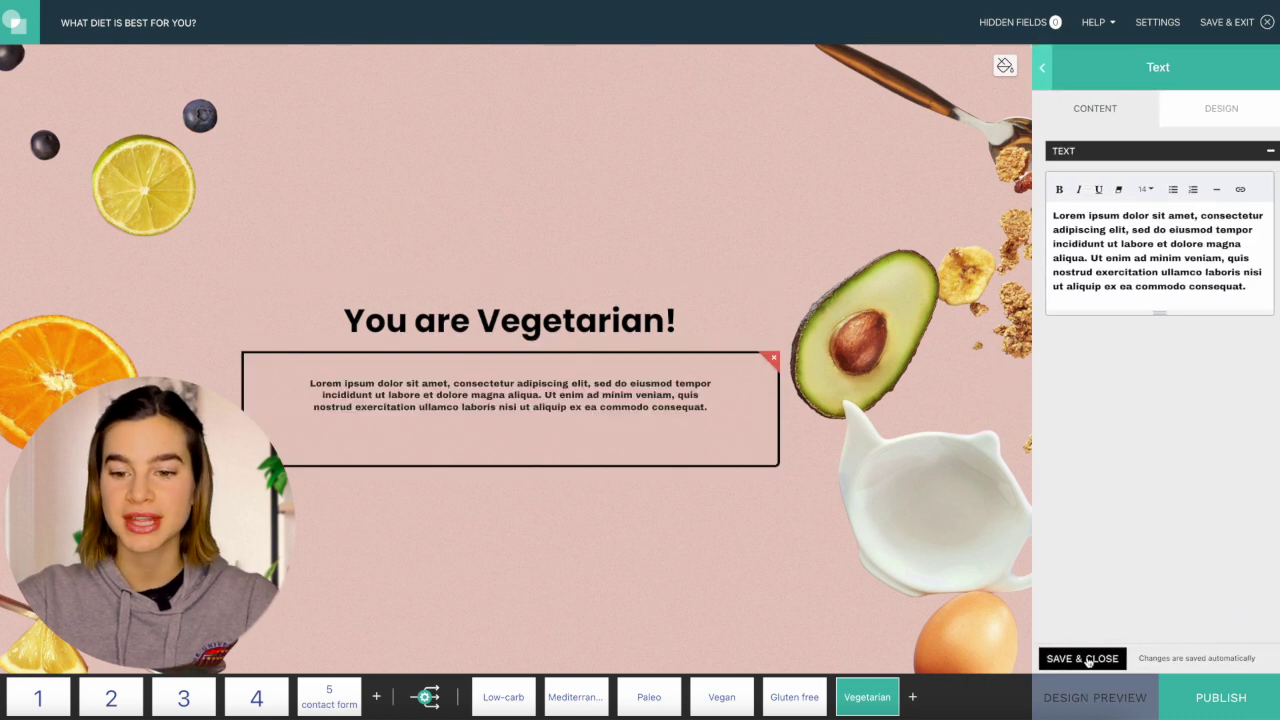
left_click(1088, 656)
left_click_drag(1087, 197, 487, 481)
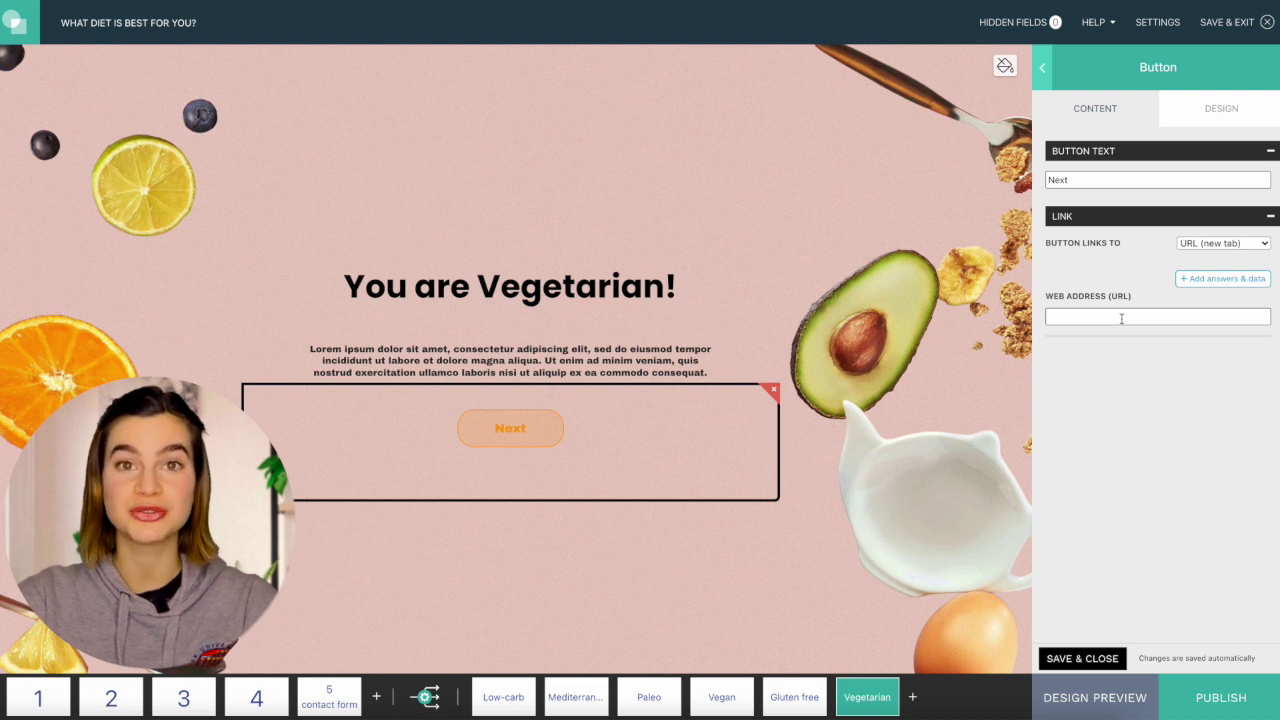
- Replace the button with a PayPal payment block using the Sandbox account
left_click(773, 389)
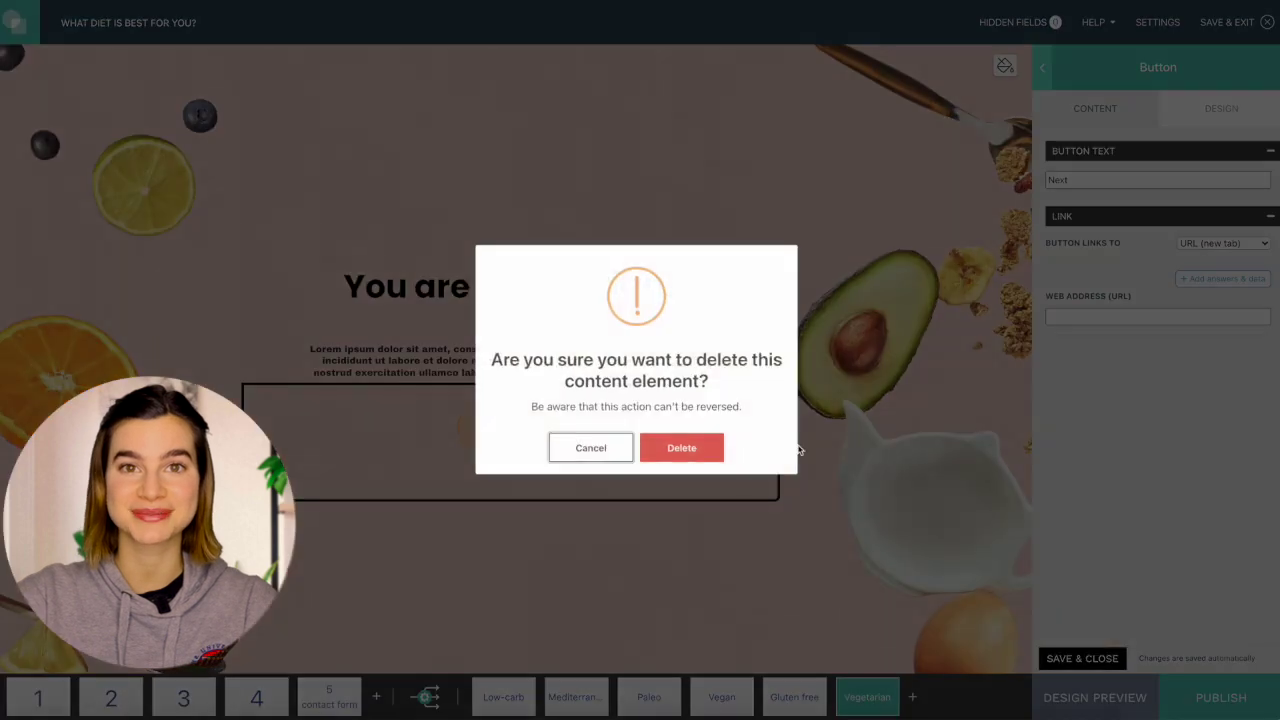
left_click(687, 458)
left_click_drag(1256, 555, 558, 442)
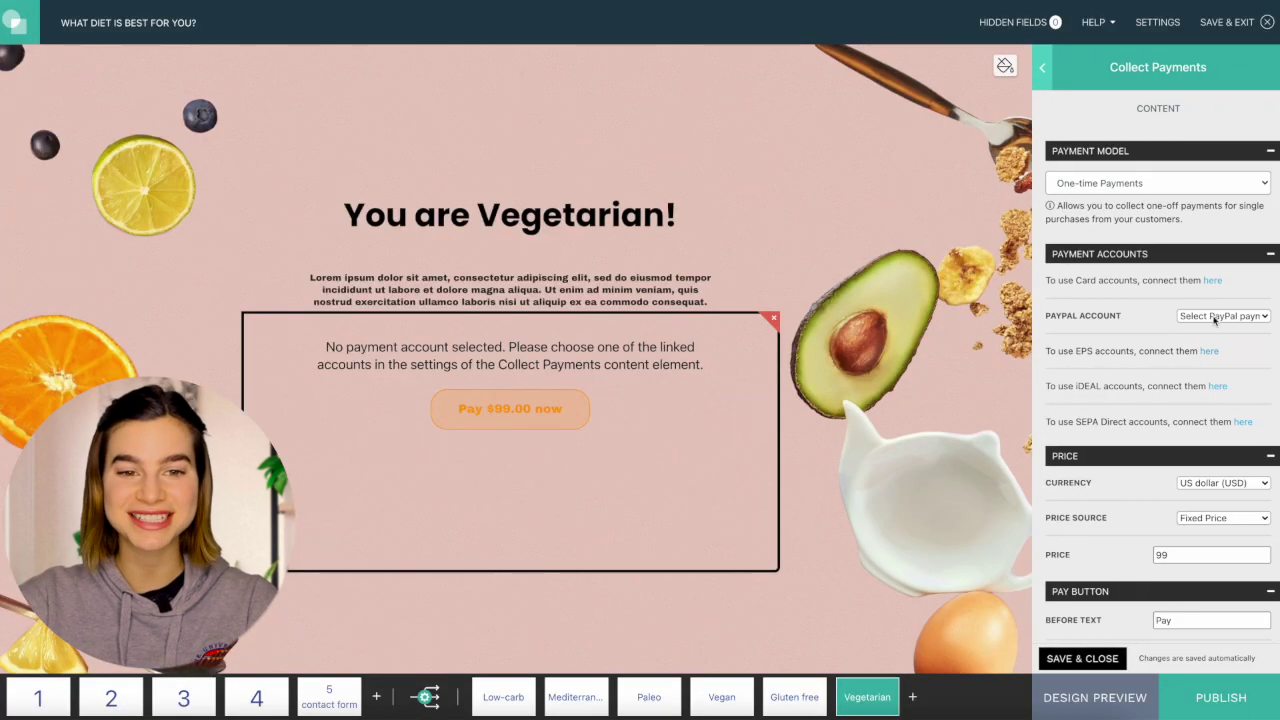
left_click(1215, 316)
left_click(1215, 347)
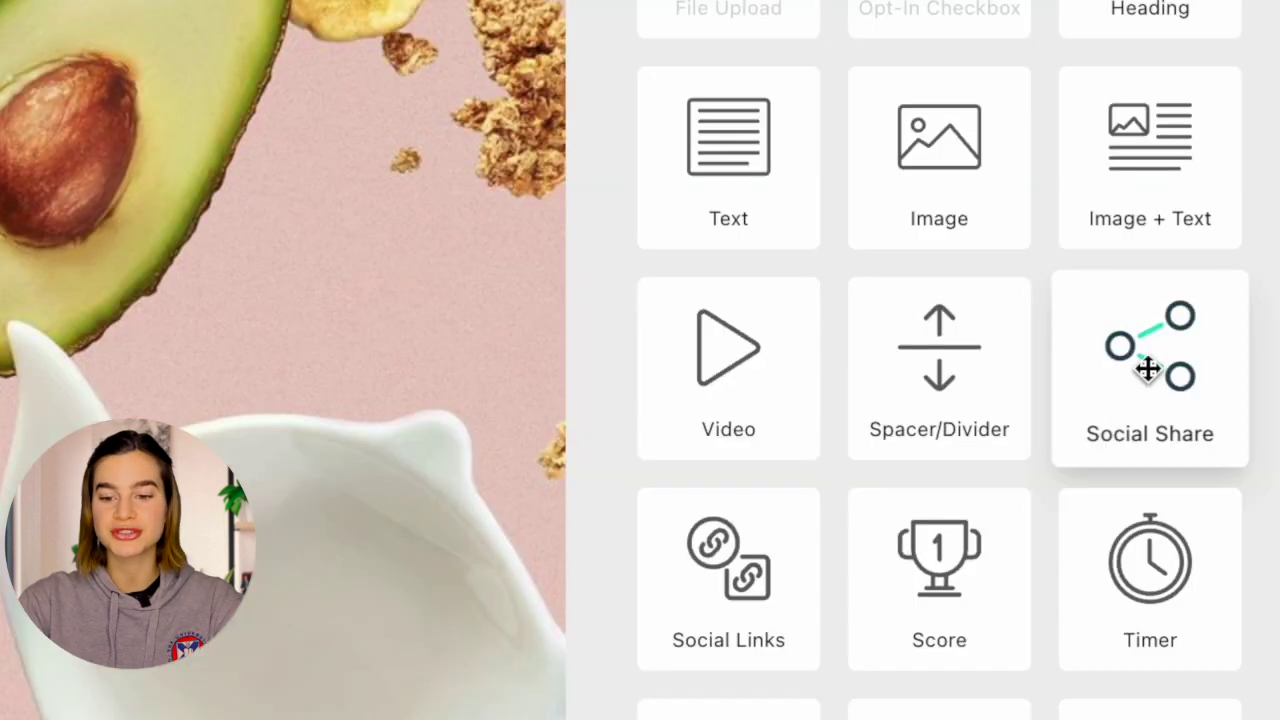
- Add Social Share buttons and enable 'Let participants share their outcome'
left_click_drag(1224, 428, 495, 526)
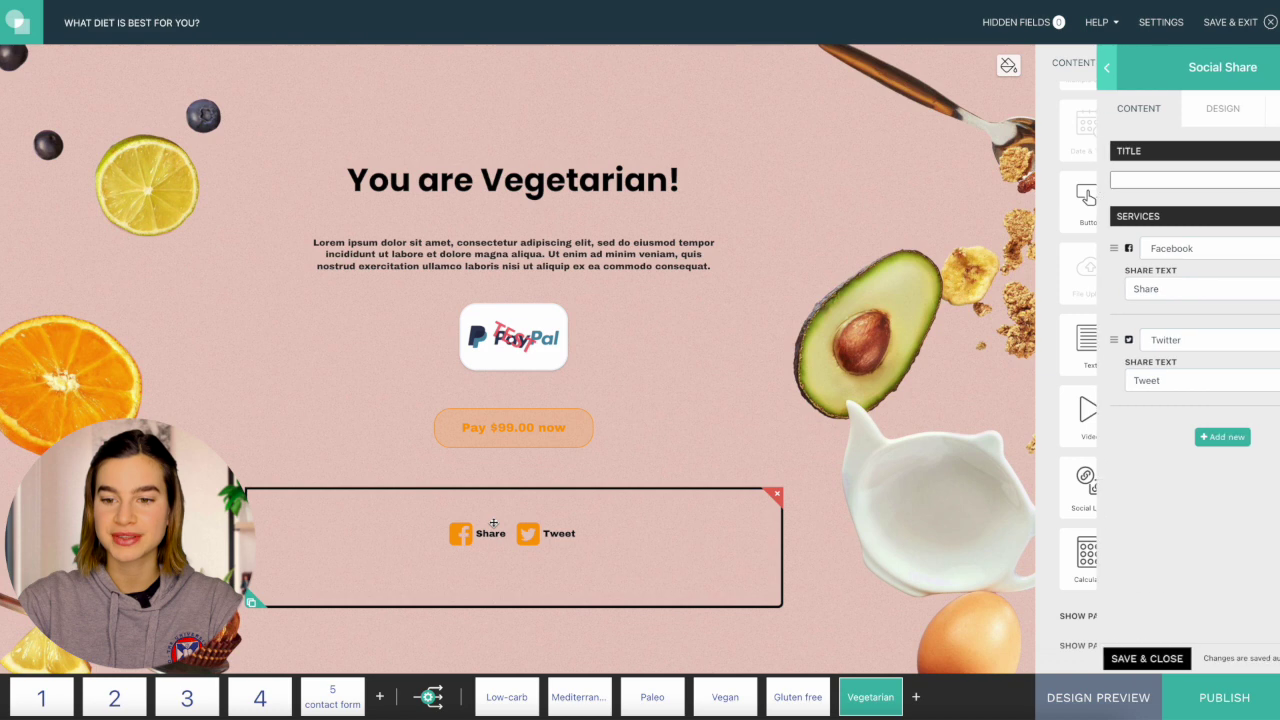
left_click(1222, 66)
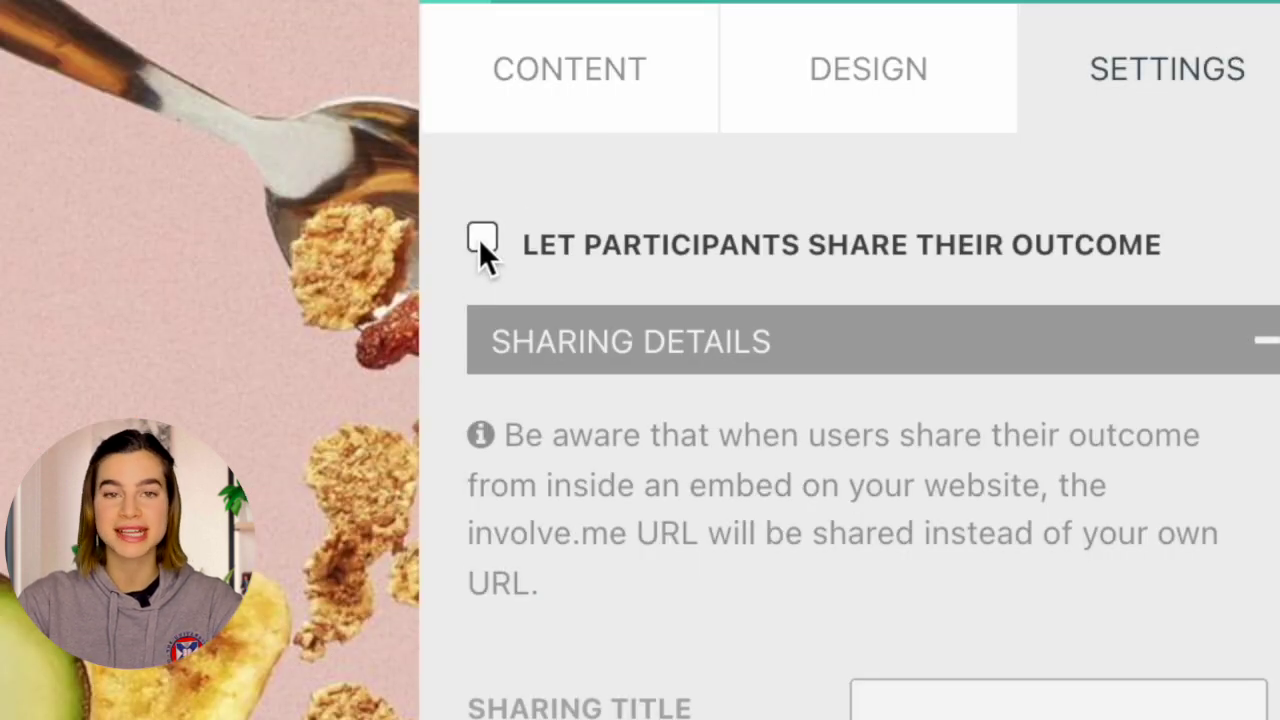
left_click(482, 238)
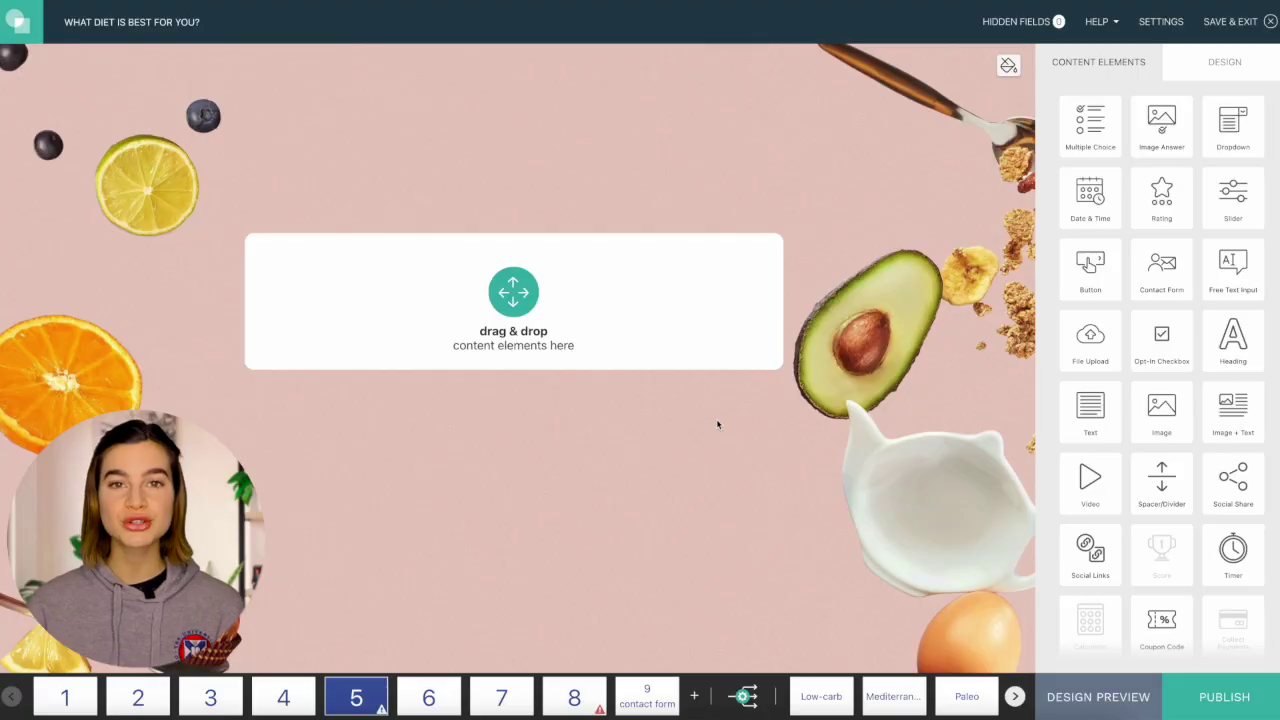
- Put 'Do you prefer savoury meals?' on page 5 with only Yes and No answers
left_click_drag(1091, 135, 588, 318)
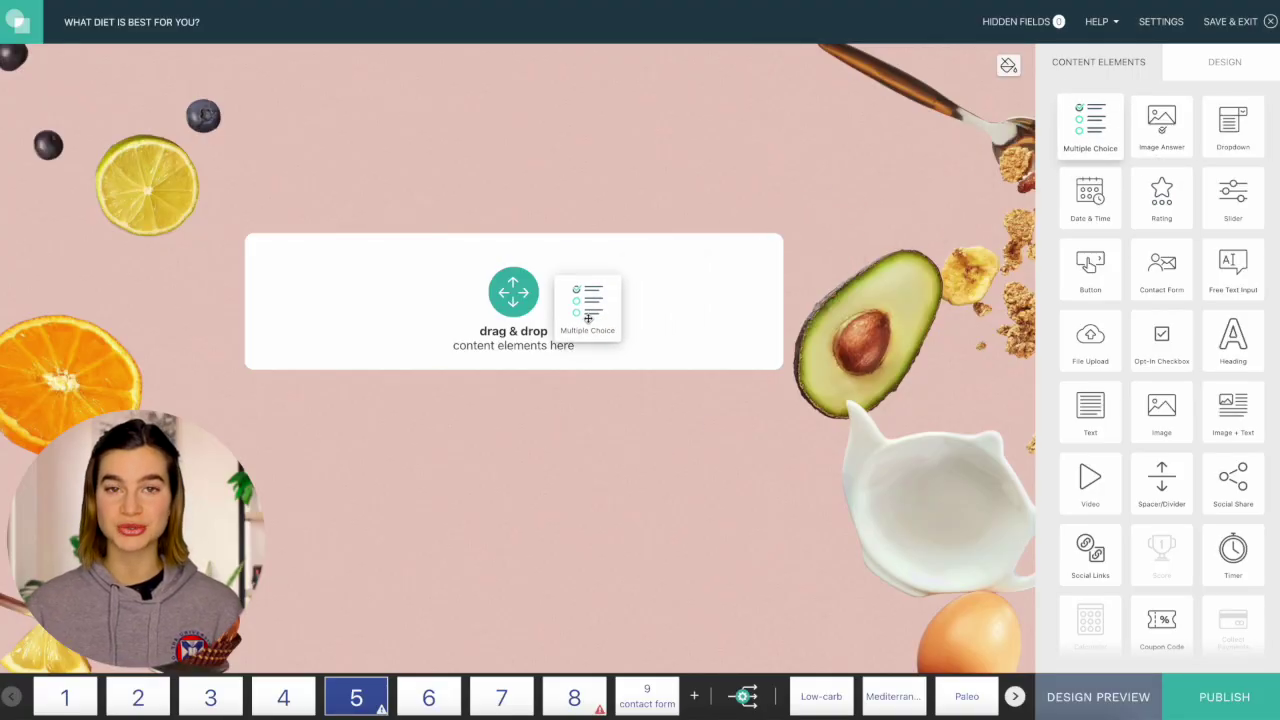
left_click_drag(484, 343, 486, 345)
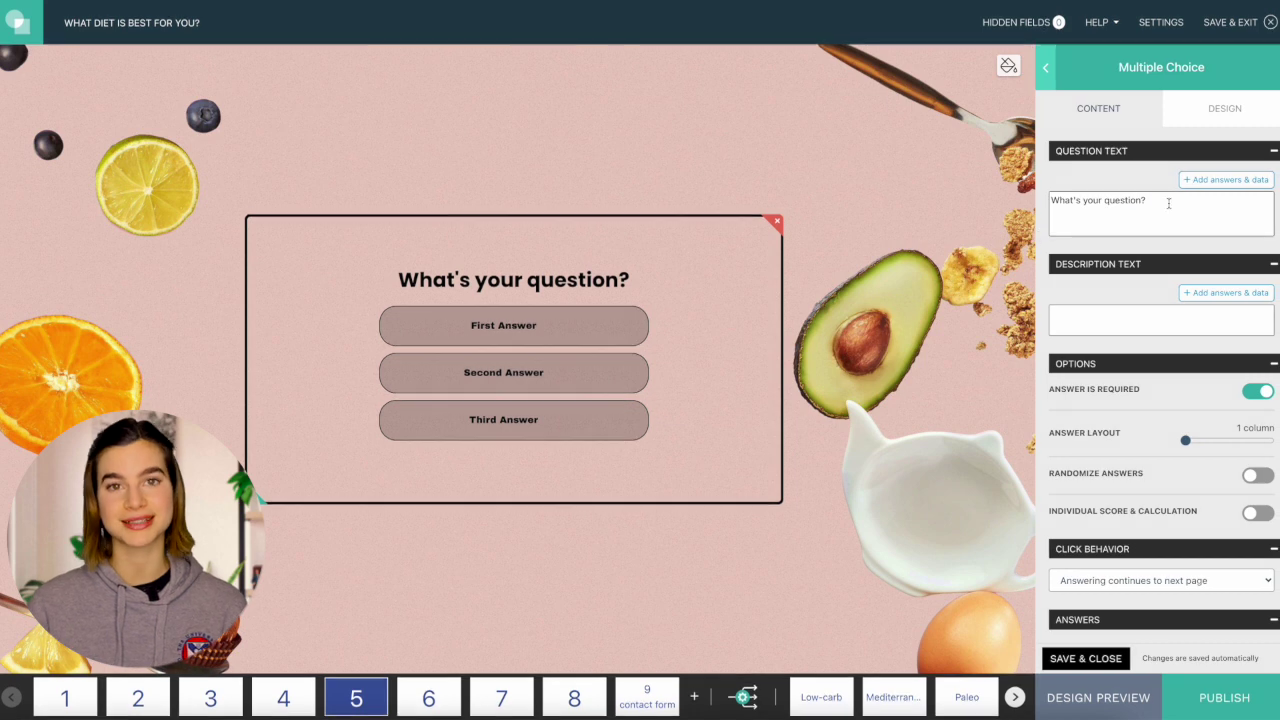
type("Do you prefer savoury meals?")
scroll(1110, 405, "down", 3)
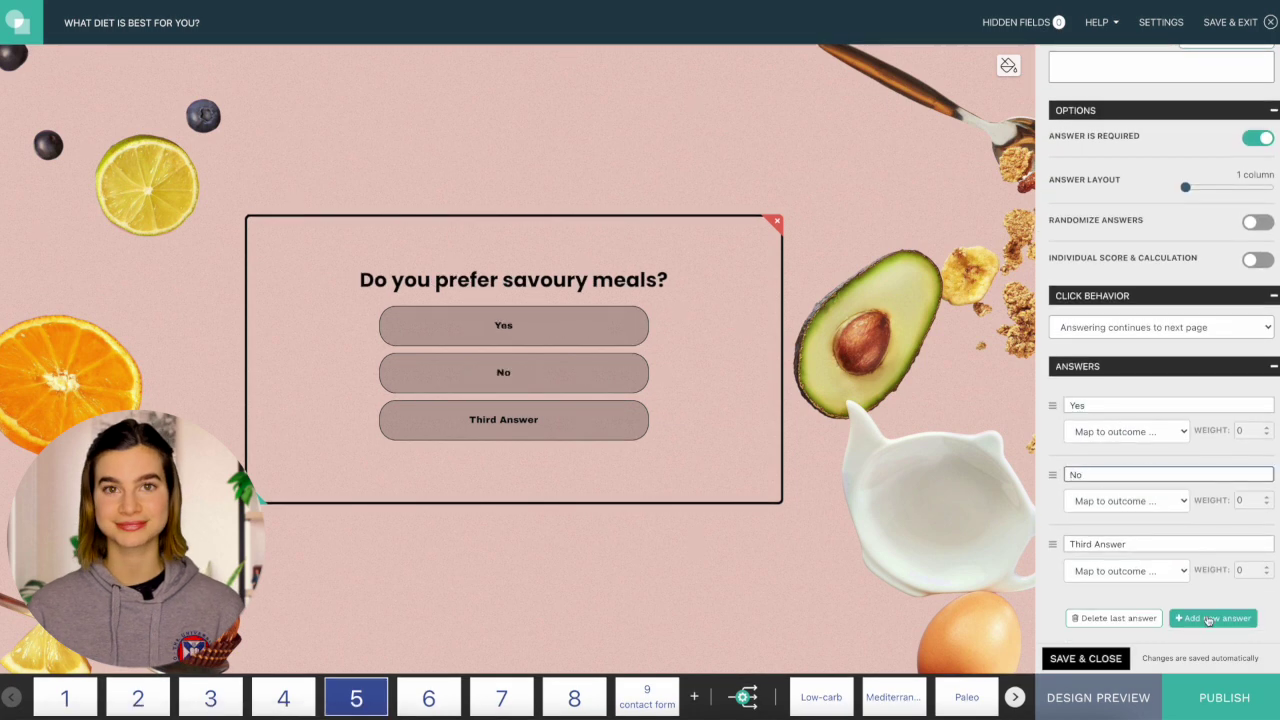
left_click(1114, 618)
left_click(1085, 658)
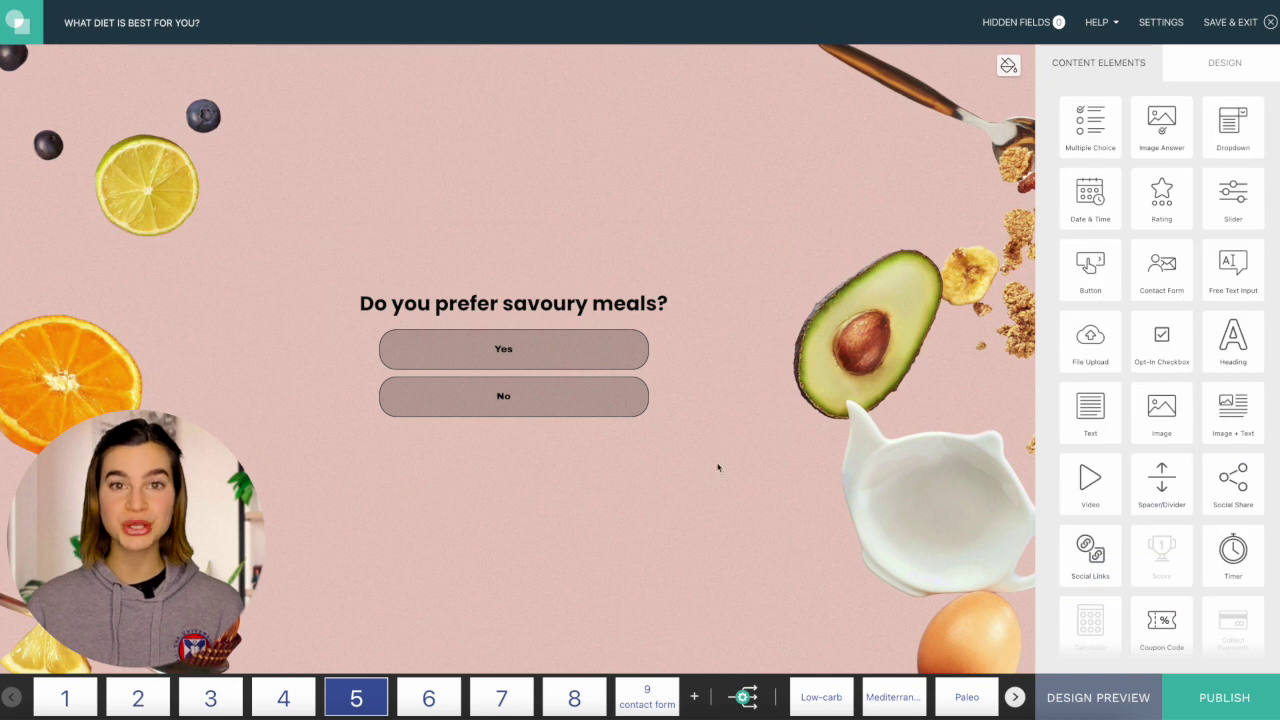
left_click(428, 700)
- Review page 7, add a Dropdown question to page 8, and select page 6's image question
left_click(501, 700)
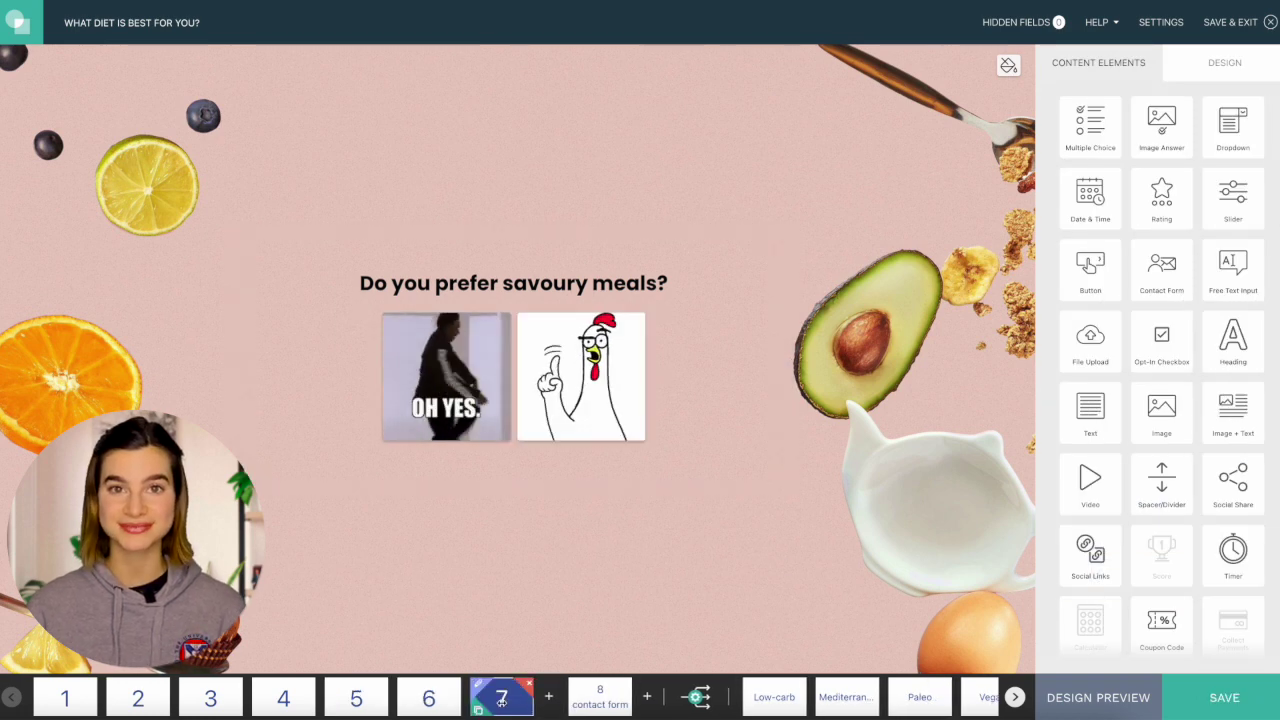
left_click(600, 697)
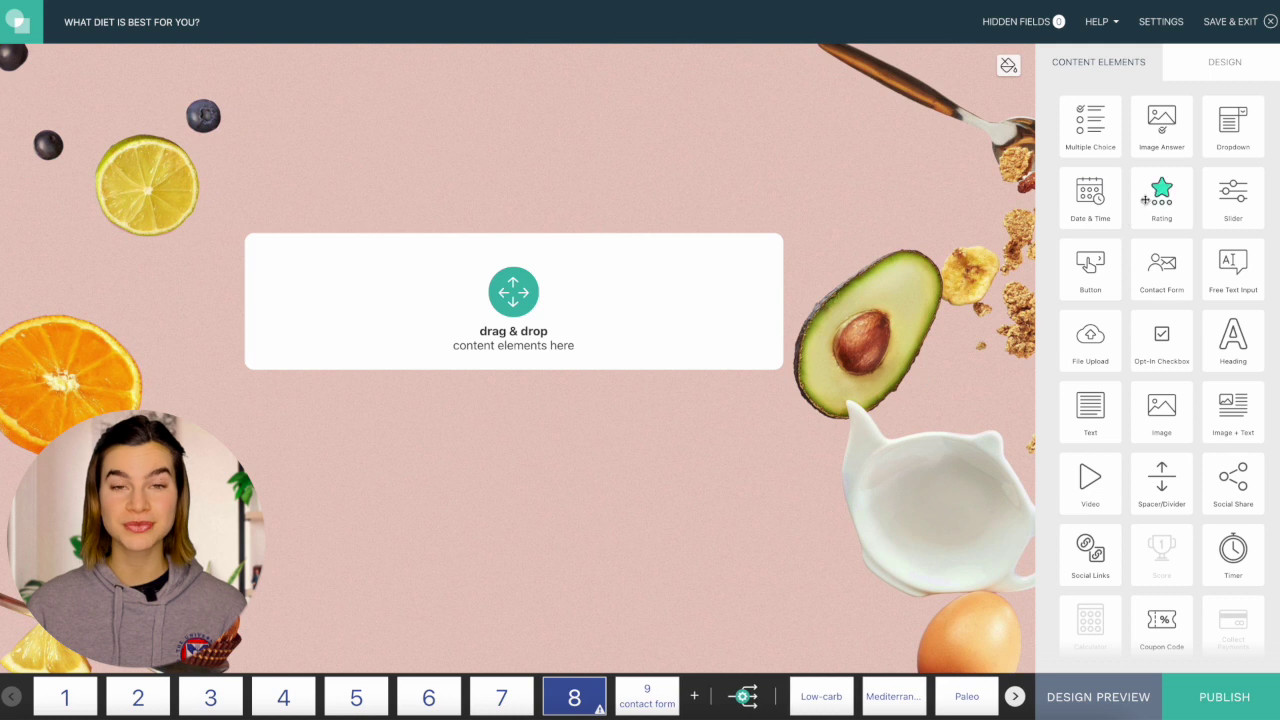
left_click_drag(1234, 145, 510, 306)
scroll(1121, 439, "down", 1)
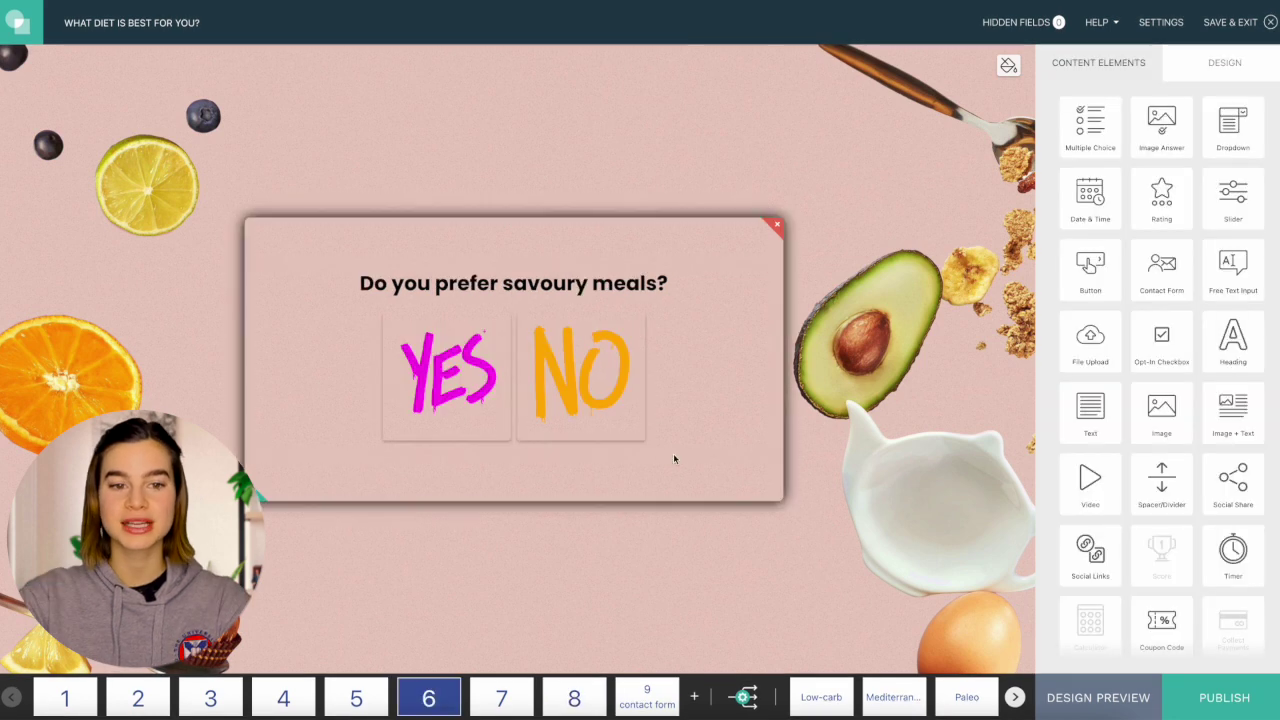
left_click(677, 455)
scroll(1148, 463, "down", 4)
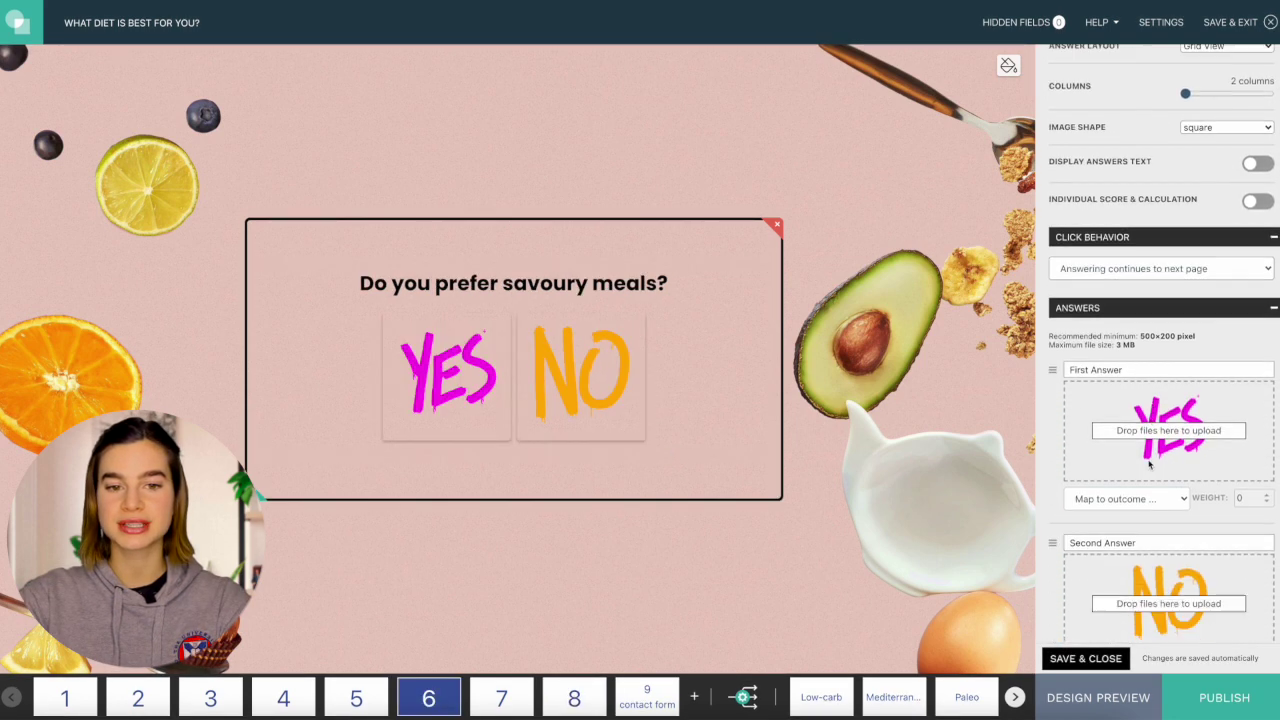
- Map page 6's YES answer to the Low-carb and Mediterranean outcomes
left_click(1110, 392)
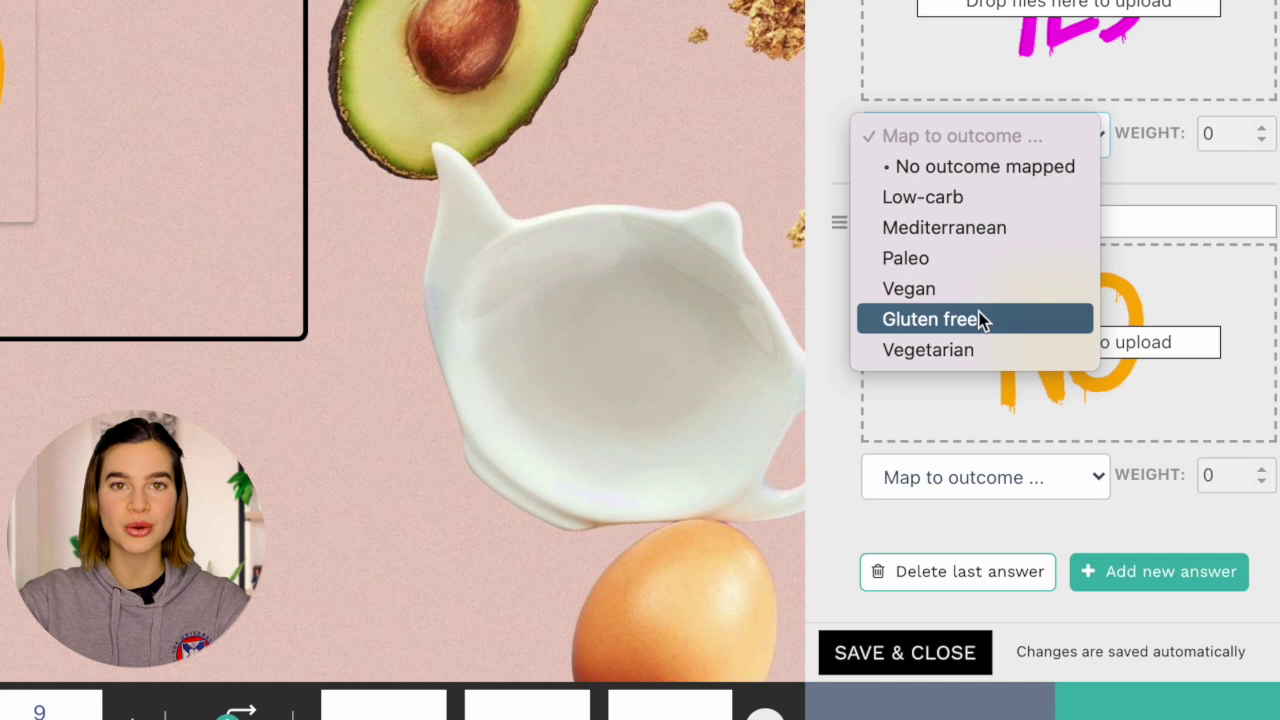
left_click(962, 200)
left_click(950, 176)
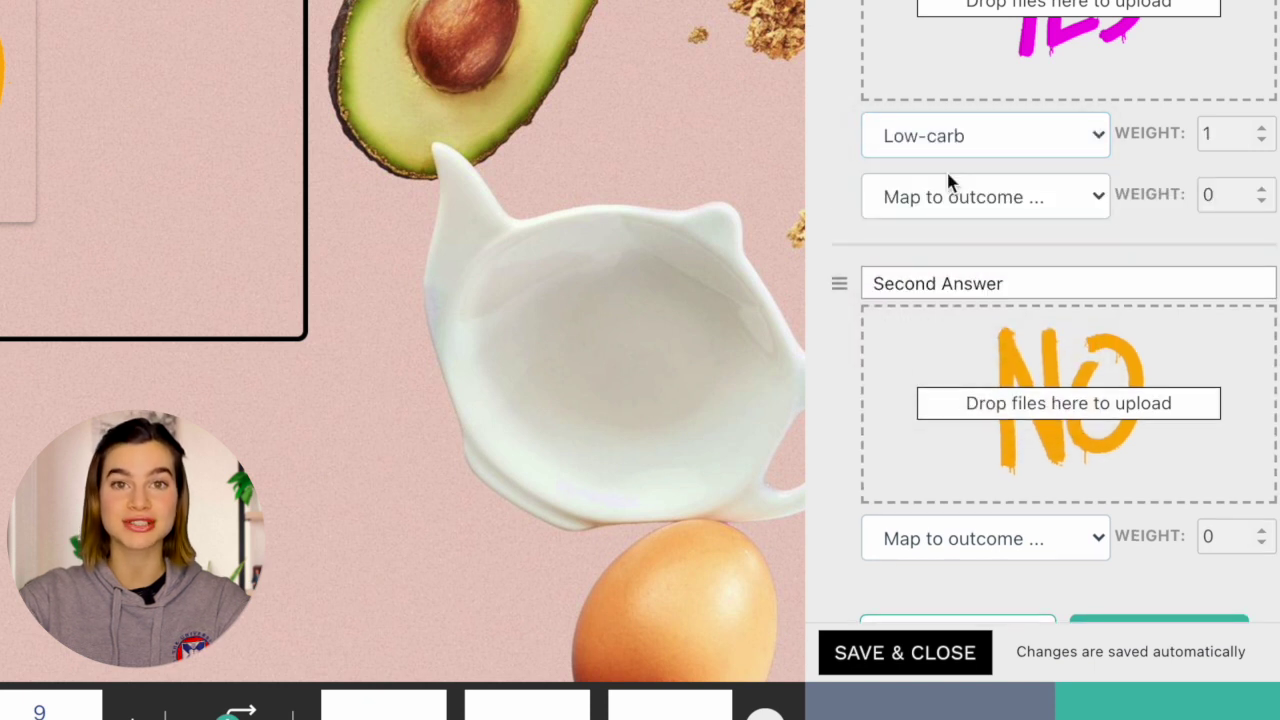
left_click(952, 200)
left_click(948, 289)
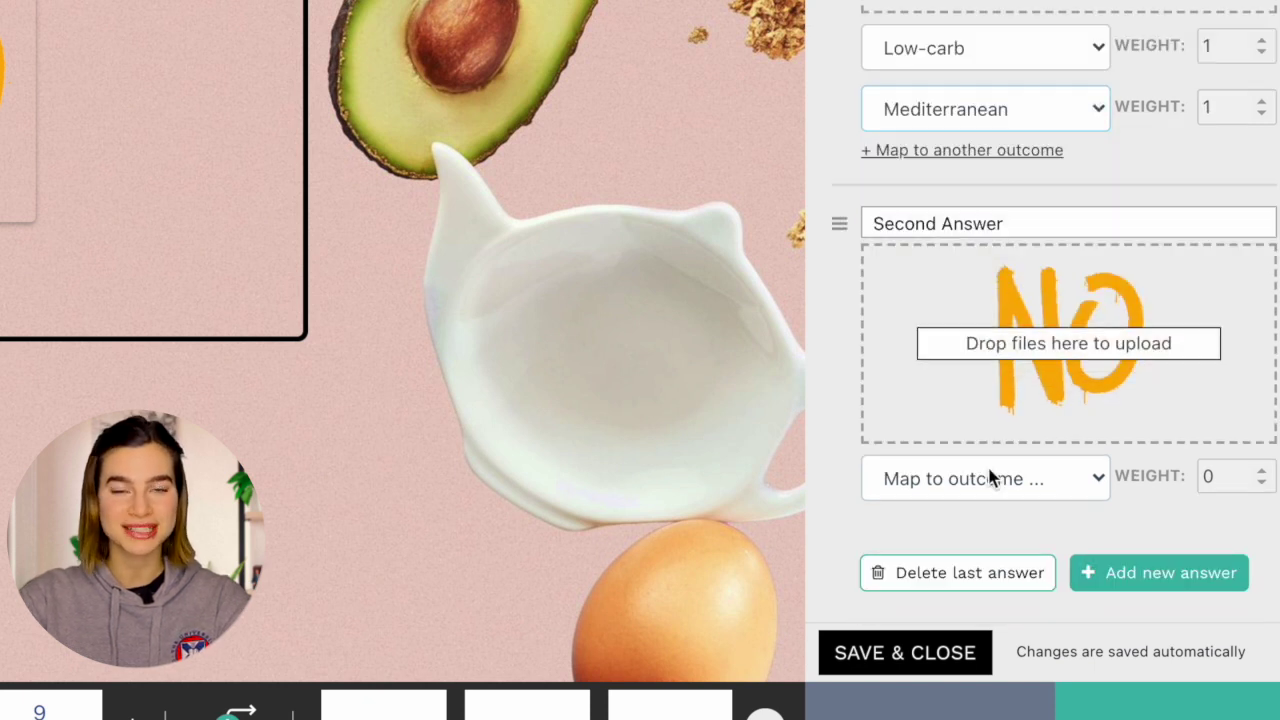
- Map the NO answer to Vegan and Gluten free, then save and close the question
left_click(988, 477)
left_click(974, 629)
left_click(950, 490)
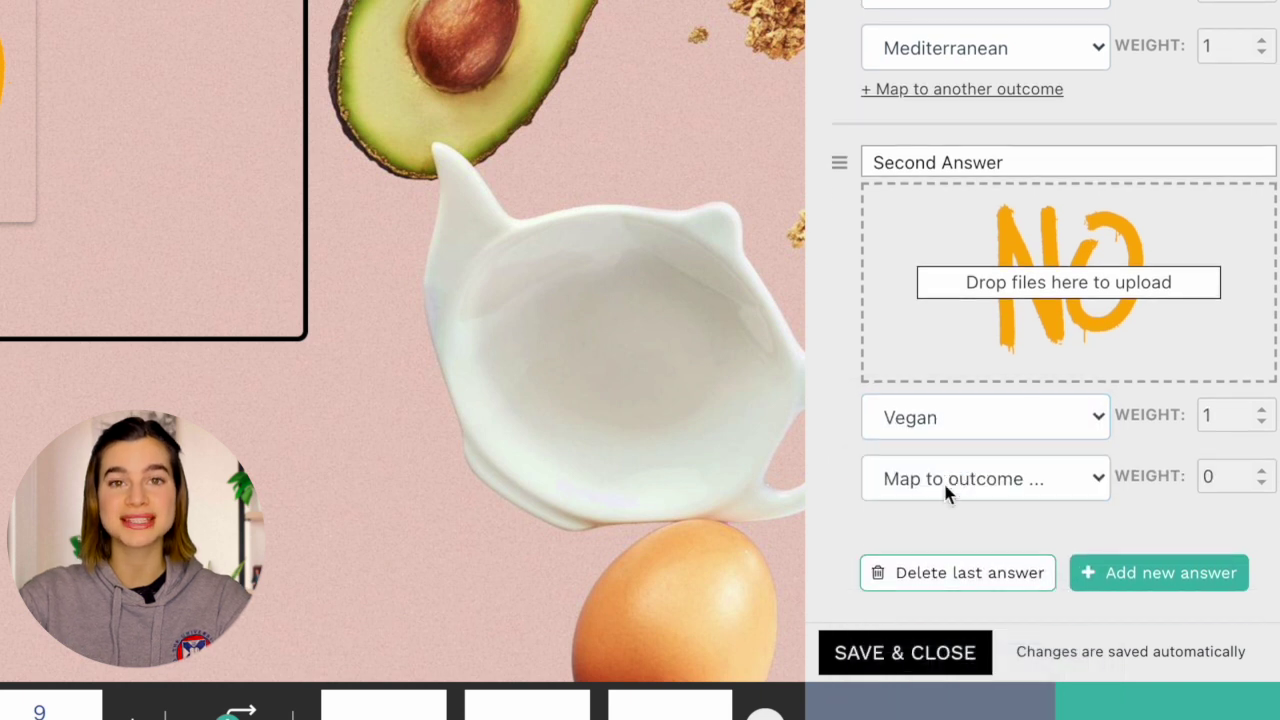
left_click(945, 480)
left_click(960, 657)
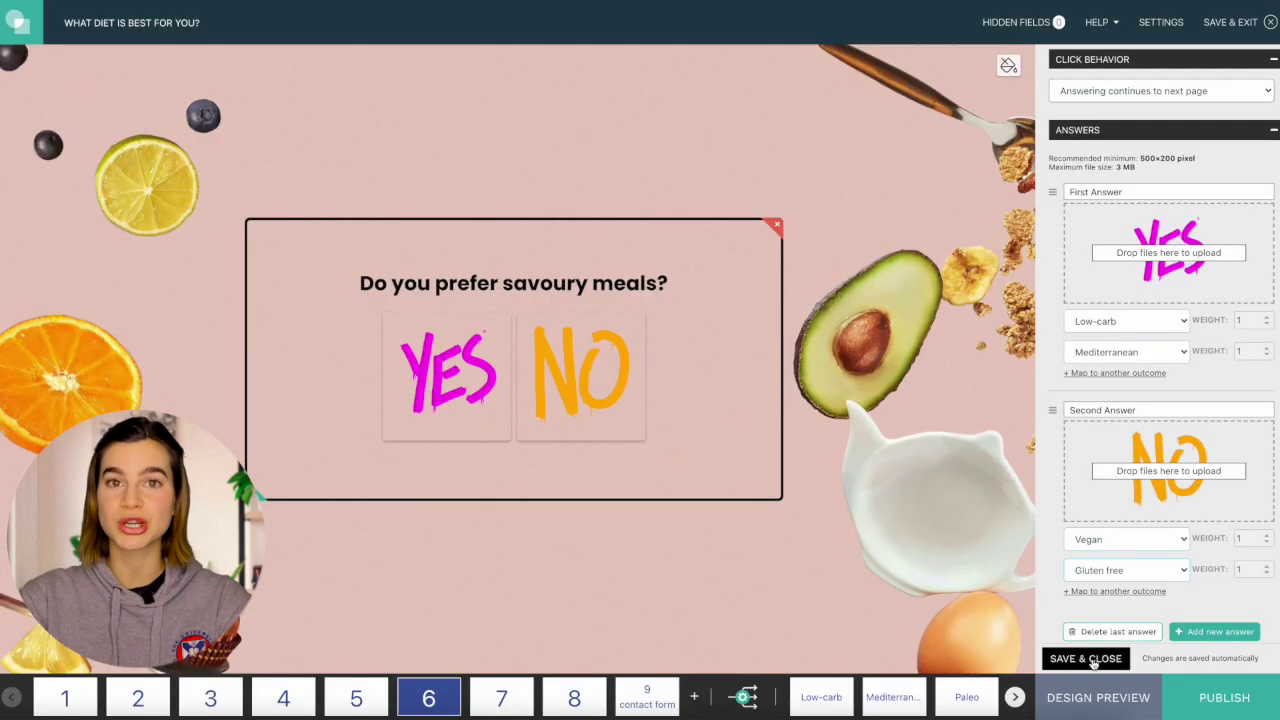
left_click(1086, 658)
left_click(1014, 697)
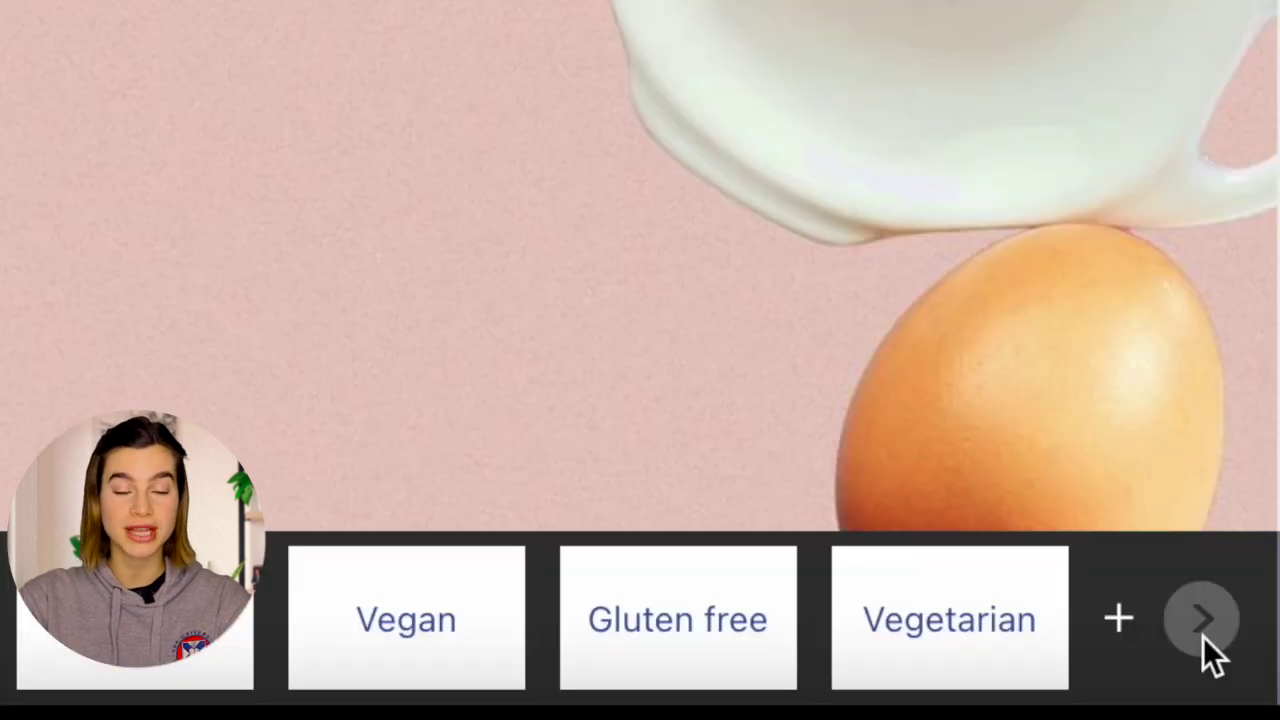
- Open the properties of the Gluten free outcome
mouse_move(604, 600)
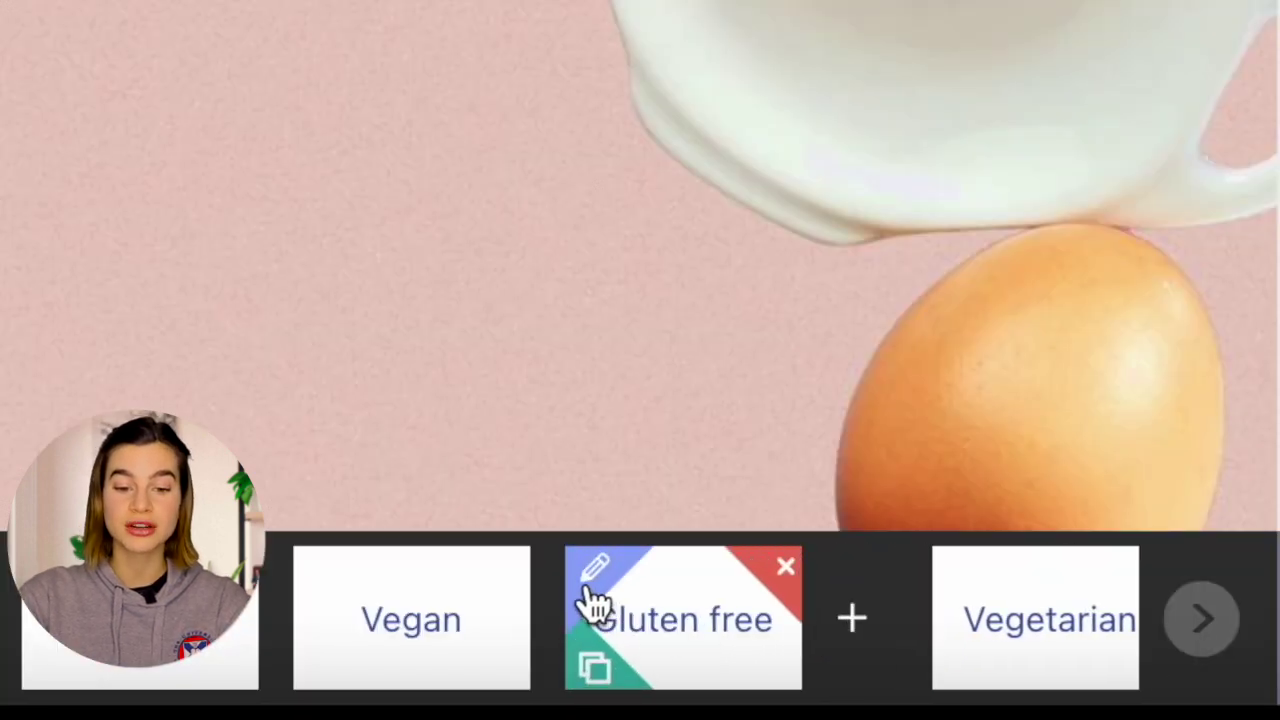
left_click(585, 568)
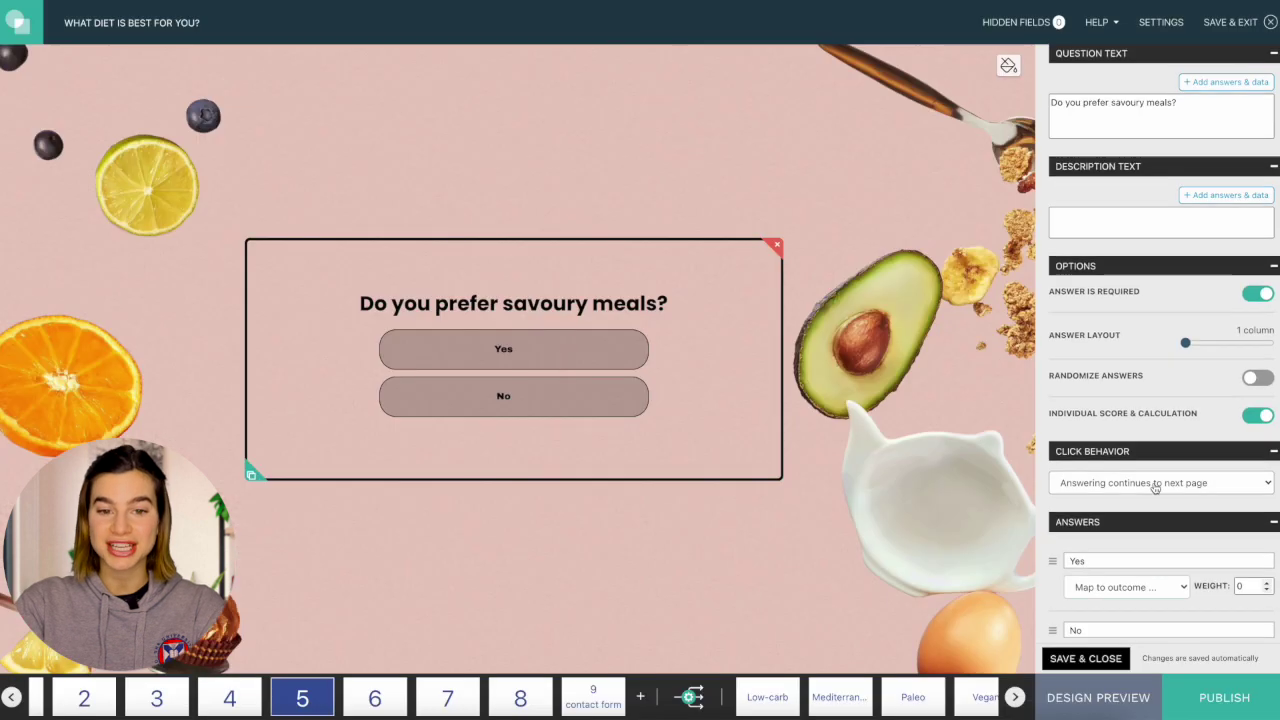
- Map the Yes answer to Low-carb with weight 4, add another outcome row, and open Design Preview
scroll(1155, 487, "down", 2)
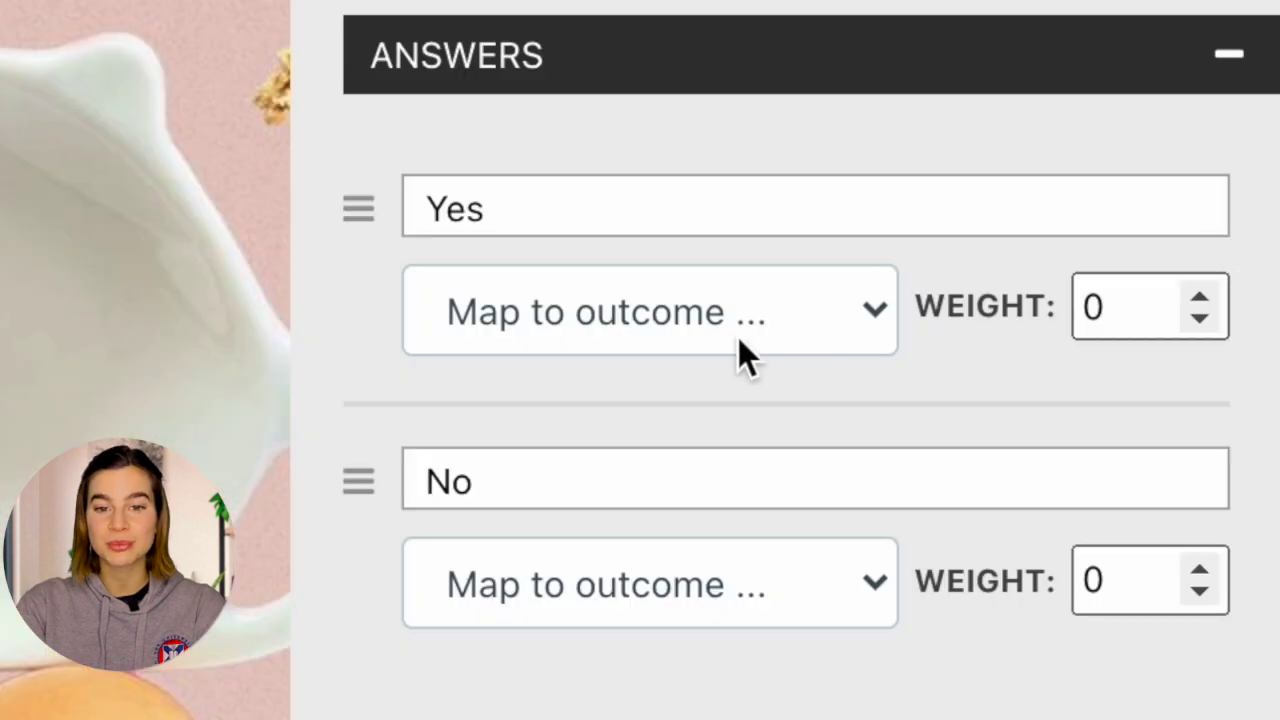
left_click(1148, 505)
left_click(1148, 531)
left_click(1267, 497)
left_click(1267, 497)
left_click(1267, 497)
left_click(1267, 497)
left_click(495, 390)
left_click(595, 420)
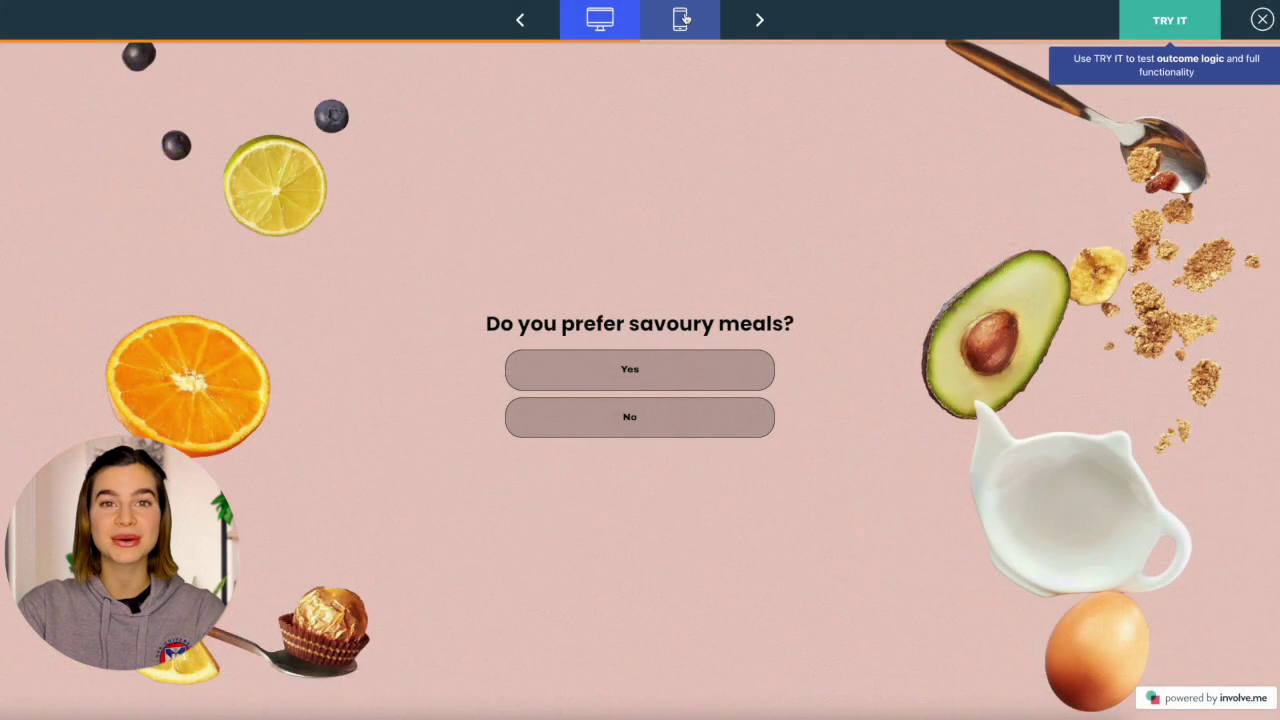
left_click(685, 19)
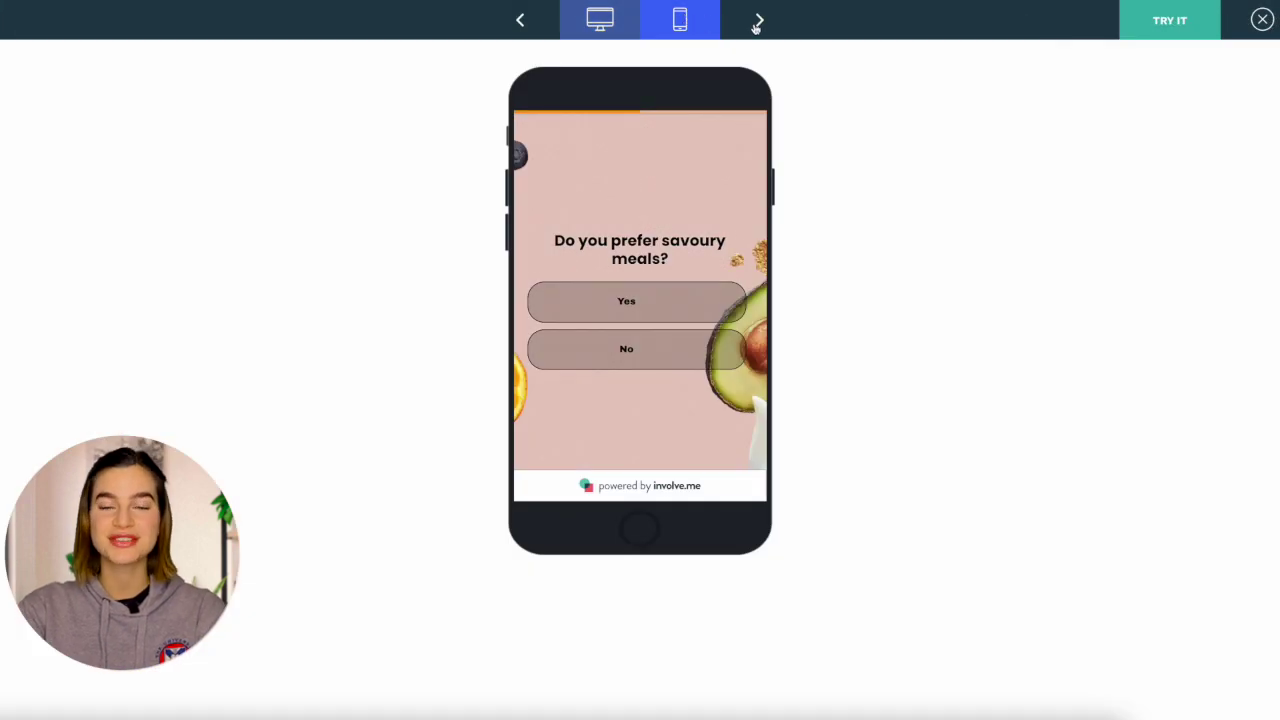
- Step through the YES/NO image-card and GIF-answer pages, then start the TRY IT test run
left_click(757, 22)
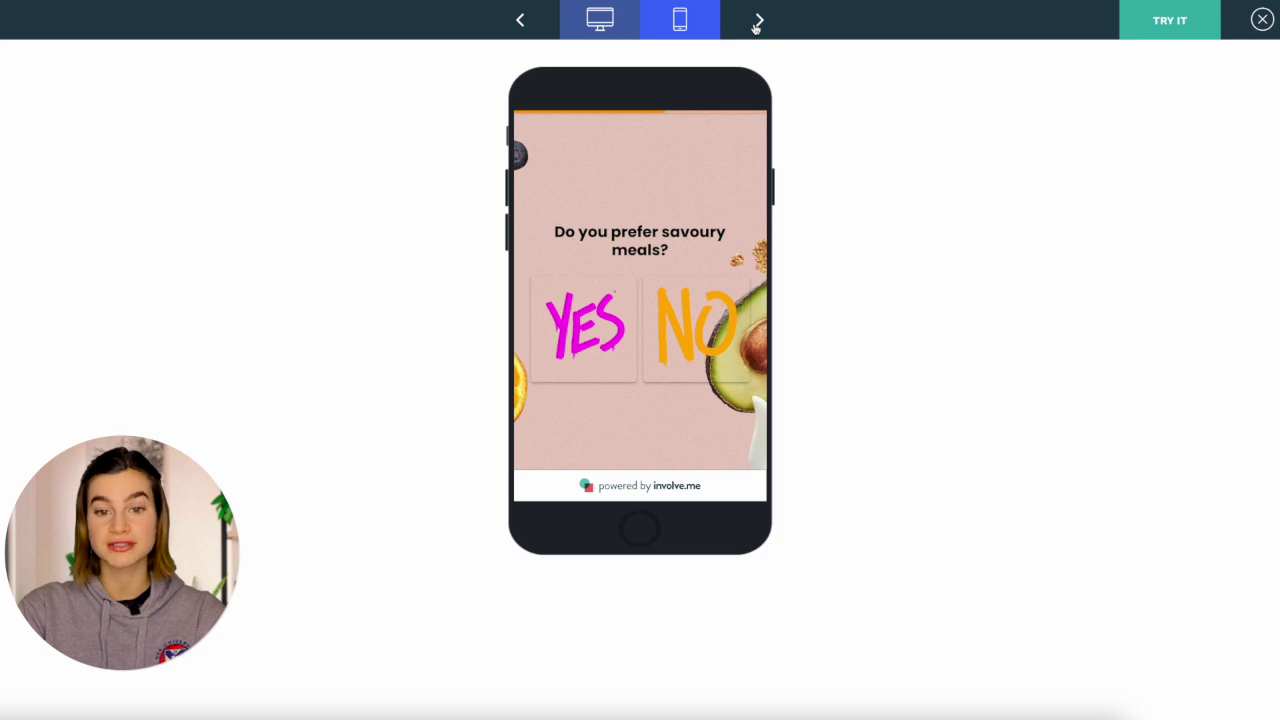
left_click(757, 25)
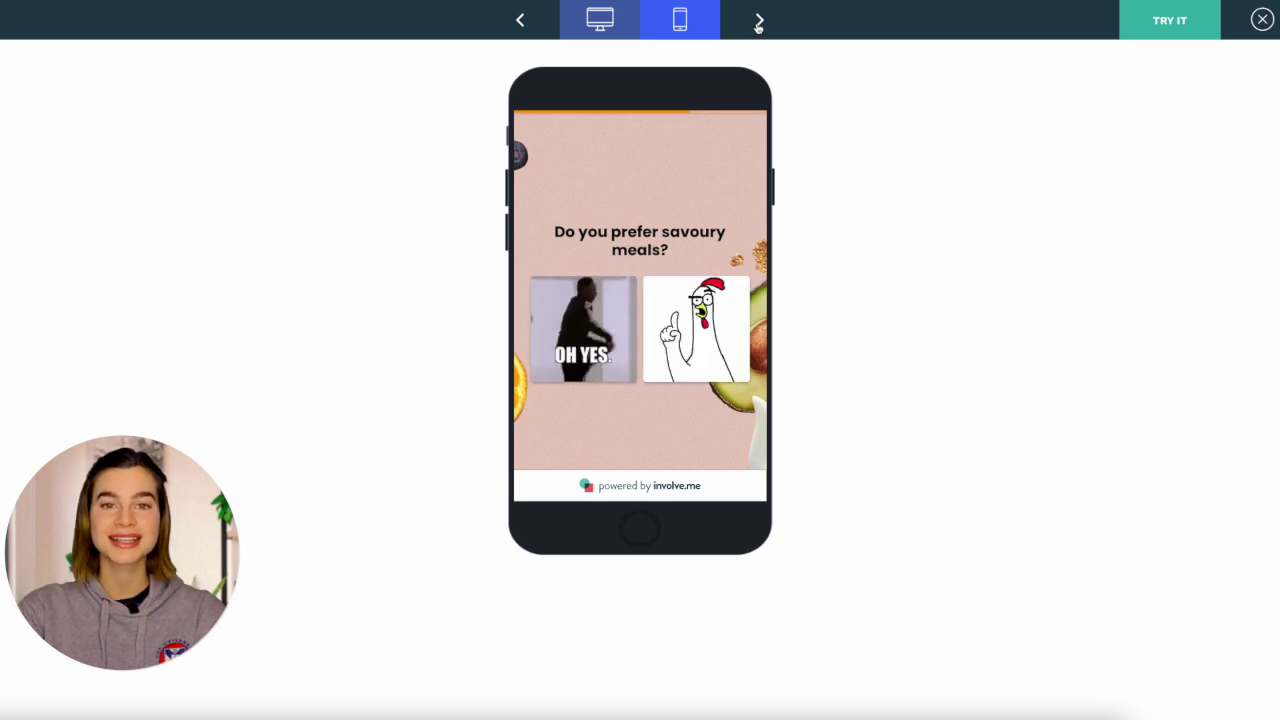
left_click(1163, 19)
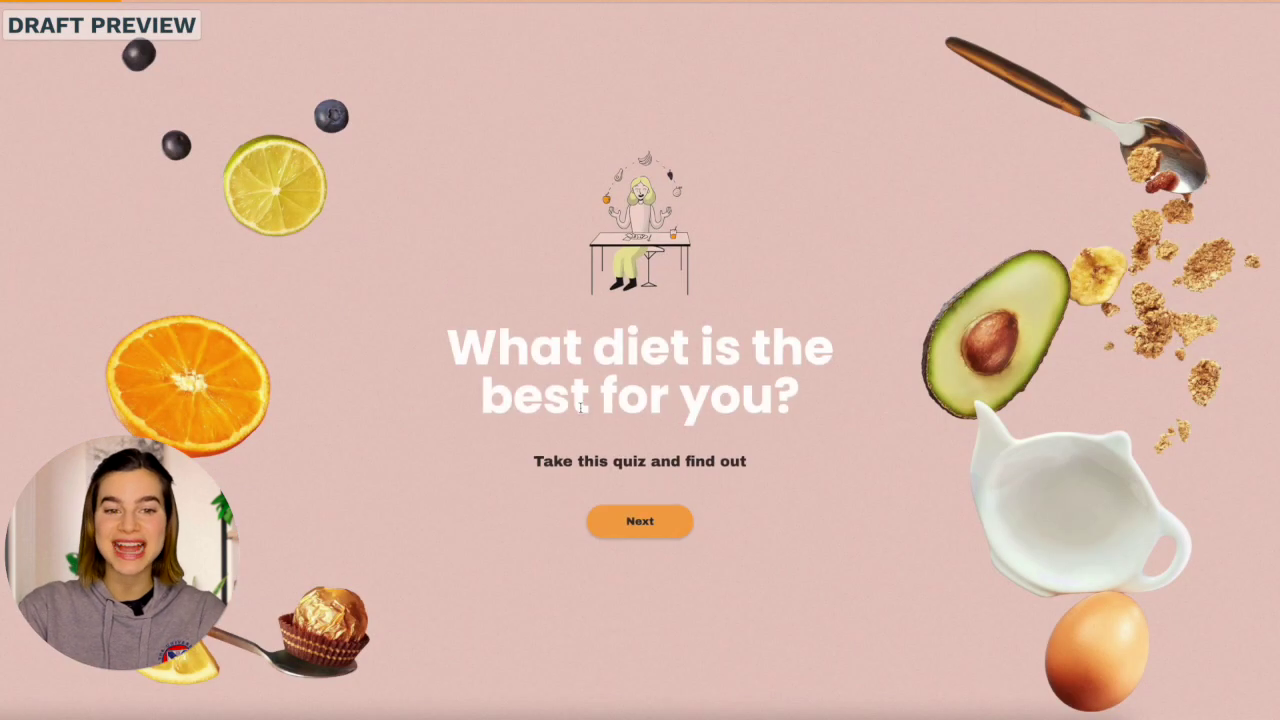
- In the test run, choose 'Live a long, healthy life' and answer No to savoury meals
left_click(614, 529)
left_click(563, 330)
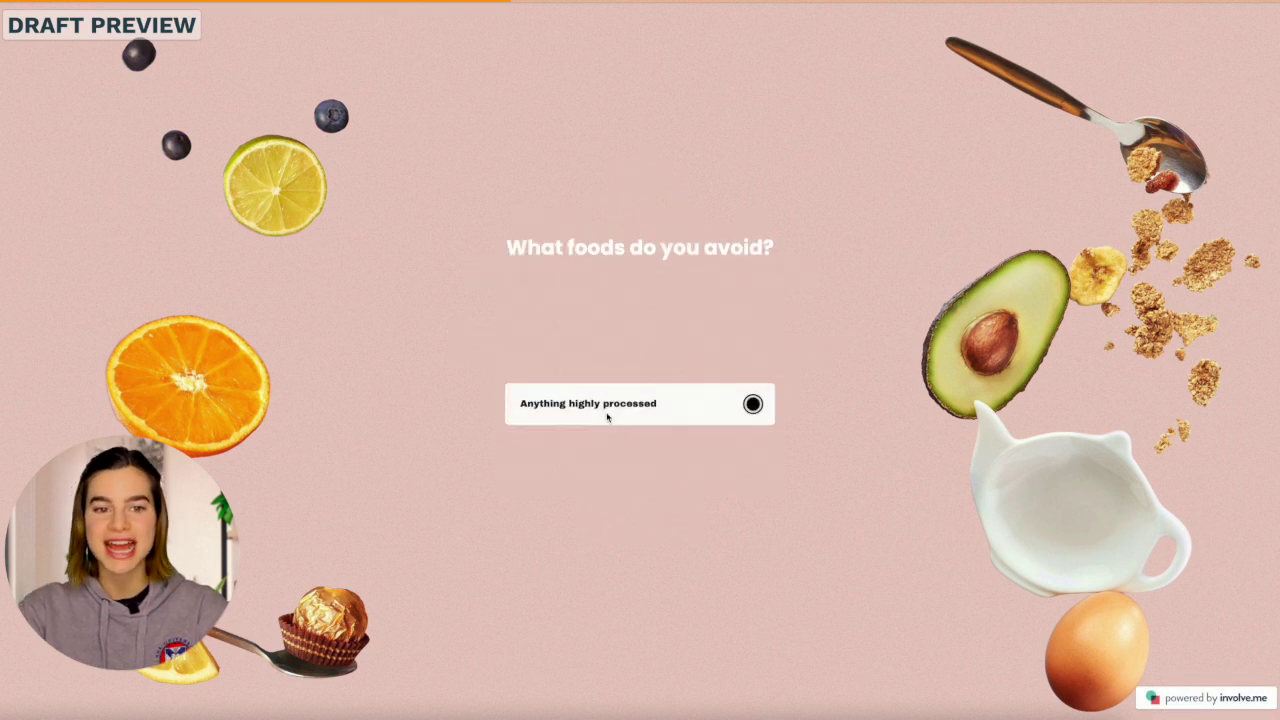
left_click(677, 402)
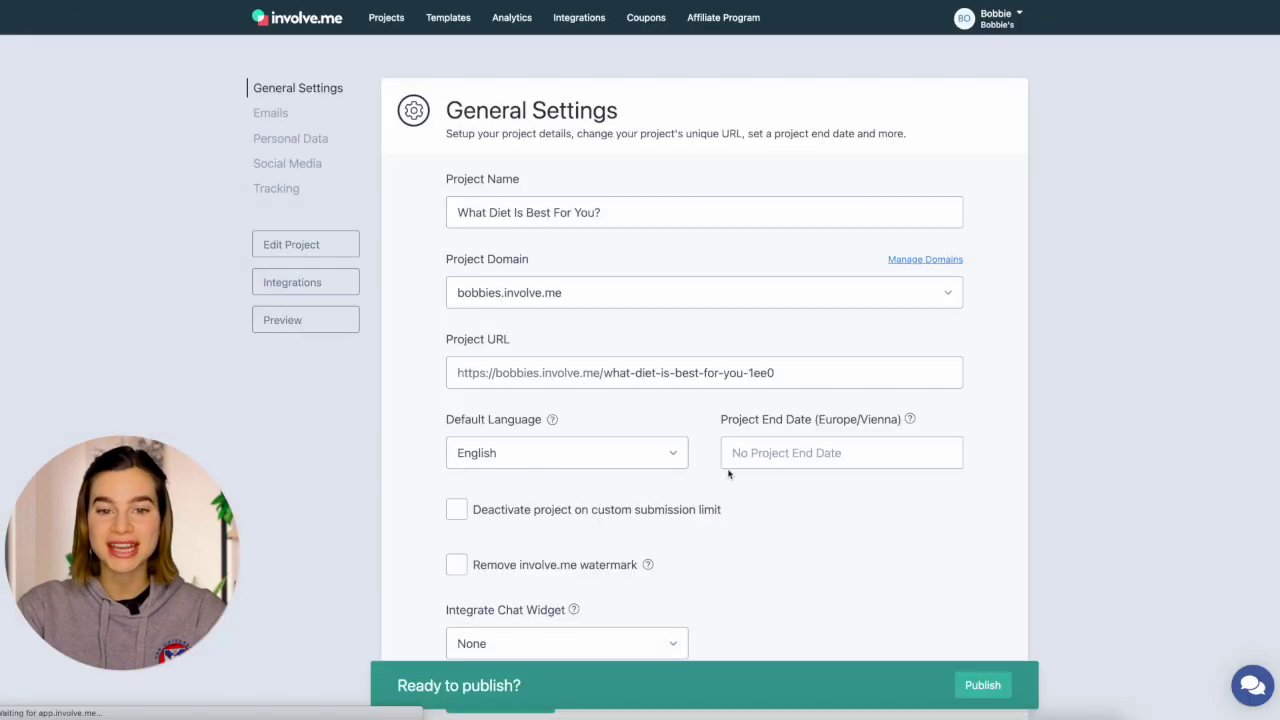
scroll(728, 474, "down", 1)
- Scroll the project settings down to the Emails section
scroll(728, 474, "down", 6)
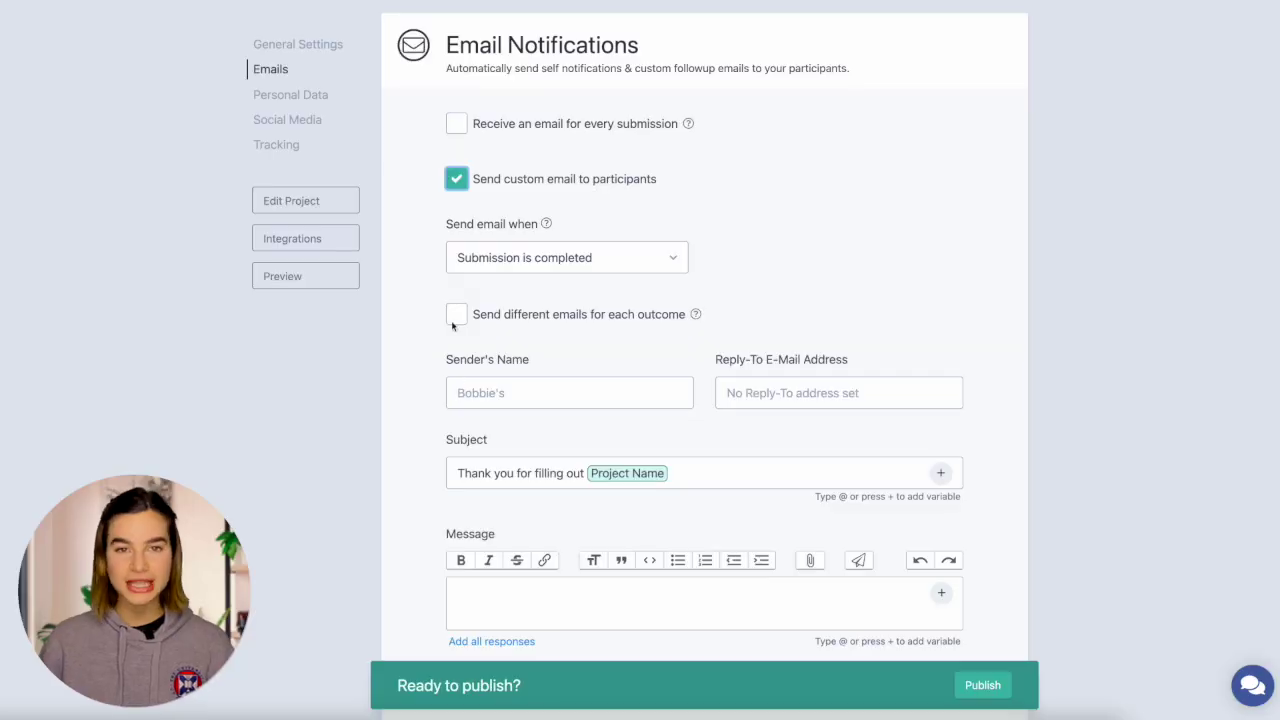
- Turn on 'Send different emails' per outcome and open the outcome dropdown
left_click(451, 318)
left_click(500, 365)
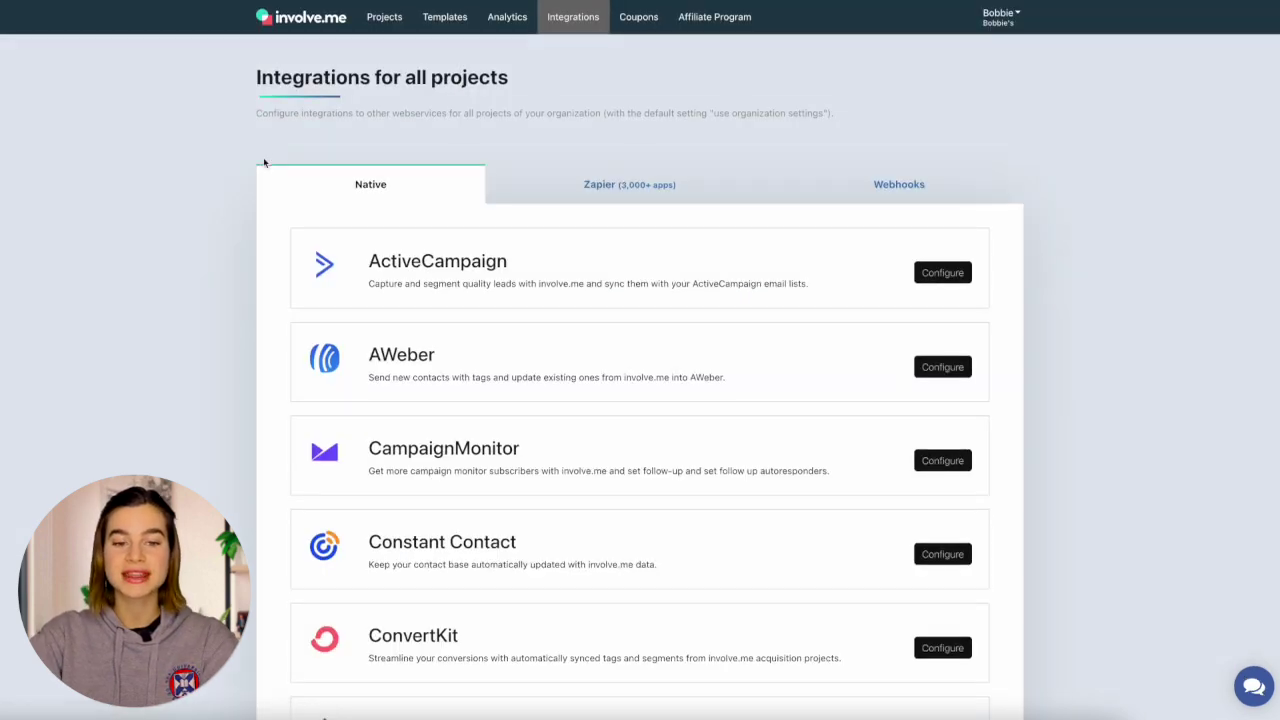
scroll(263, 160, "down", 3)
- Scroll through the list of native integrations such as Drip, GetResponse and HubSpot
scroll(256, 165, "down", 5)
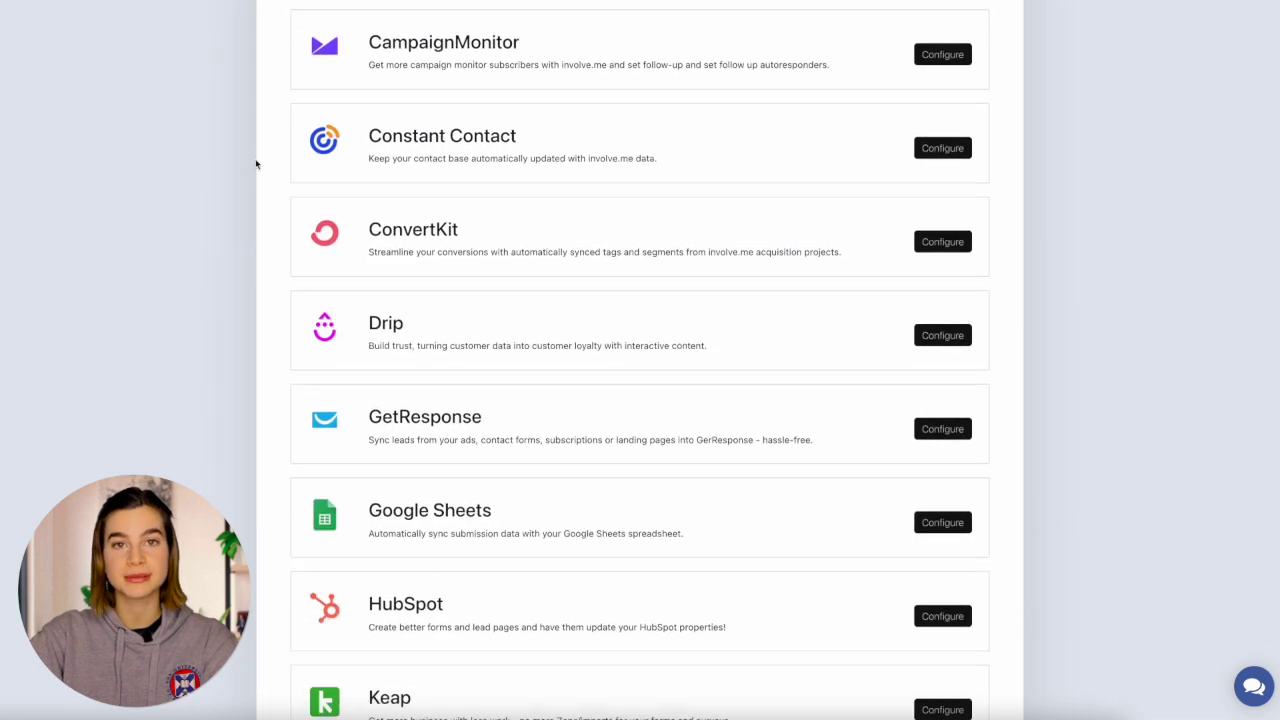